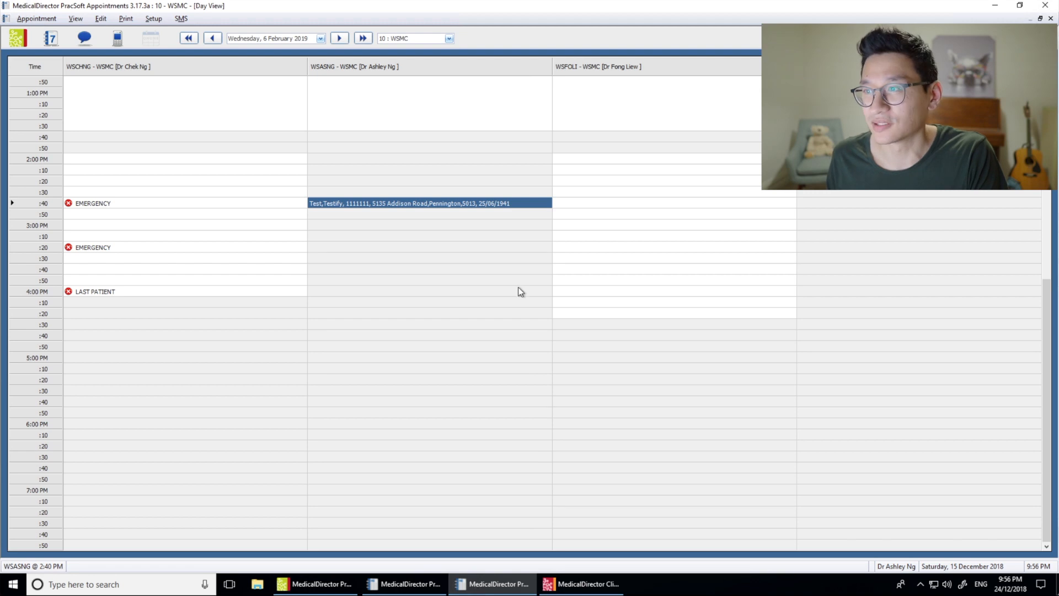
- Switch to MedicalDirector Clinical, open the patient's record and dismiss the correspondence notice
click(478, 260)
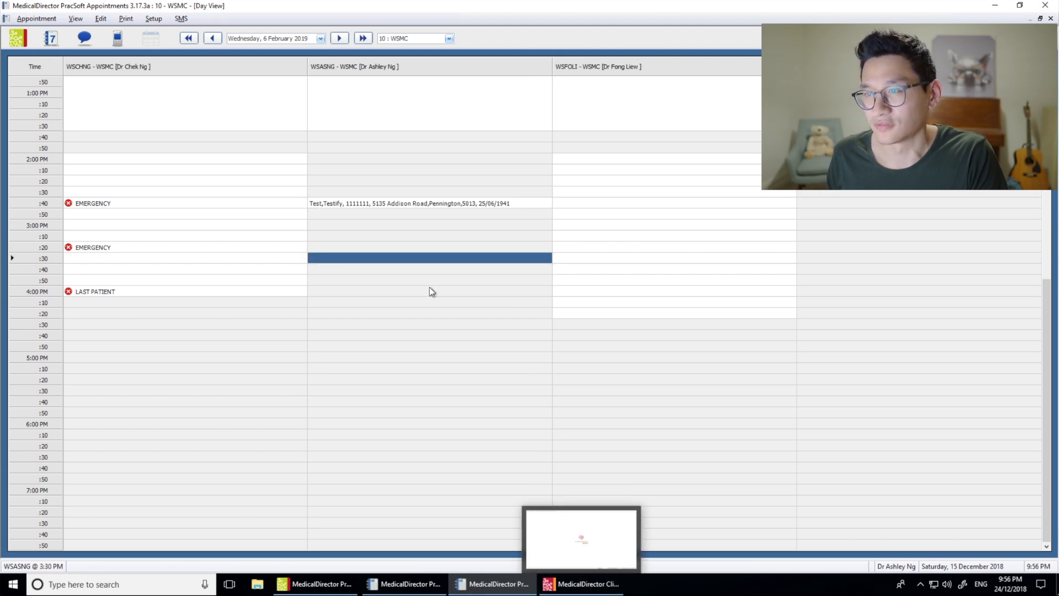
click(579, 584)
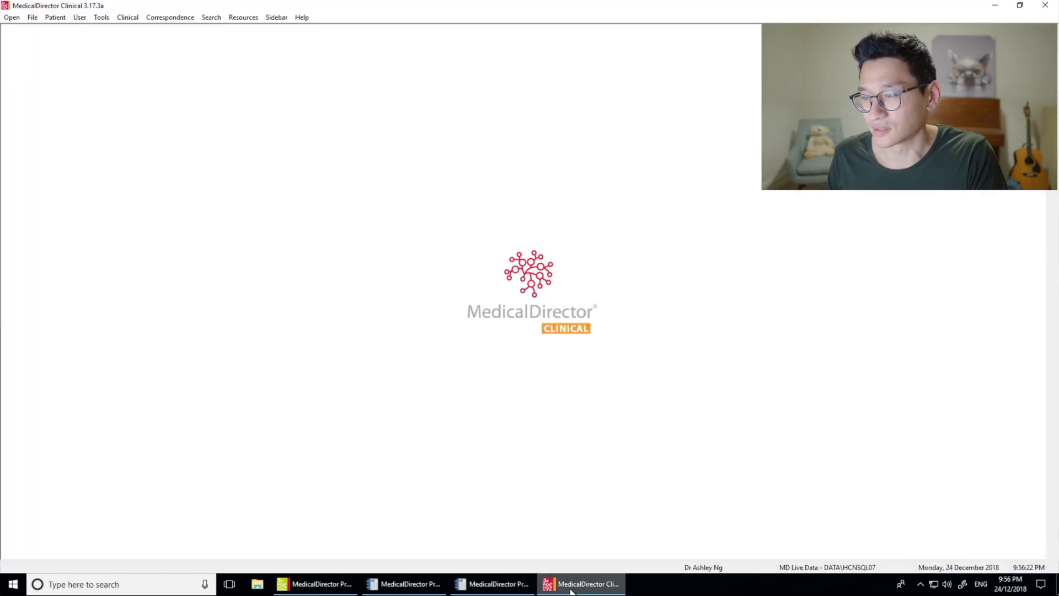
click(56, 18)
click(62, 31)
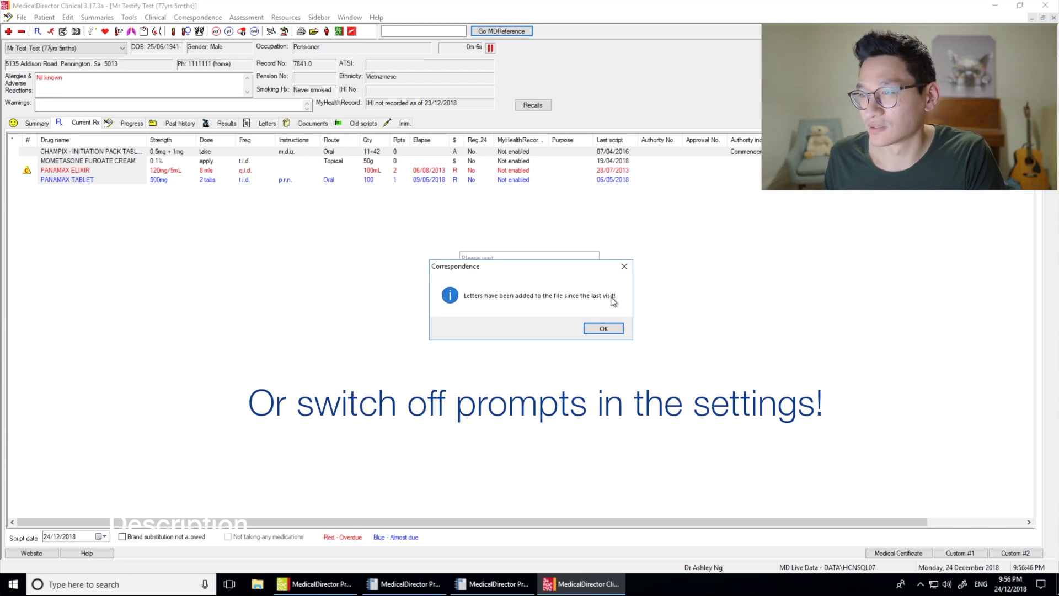
click(604, 328)
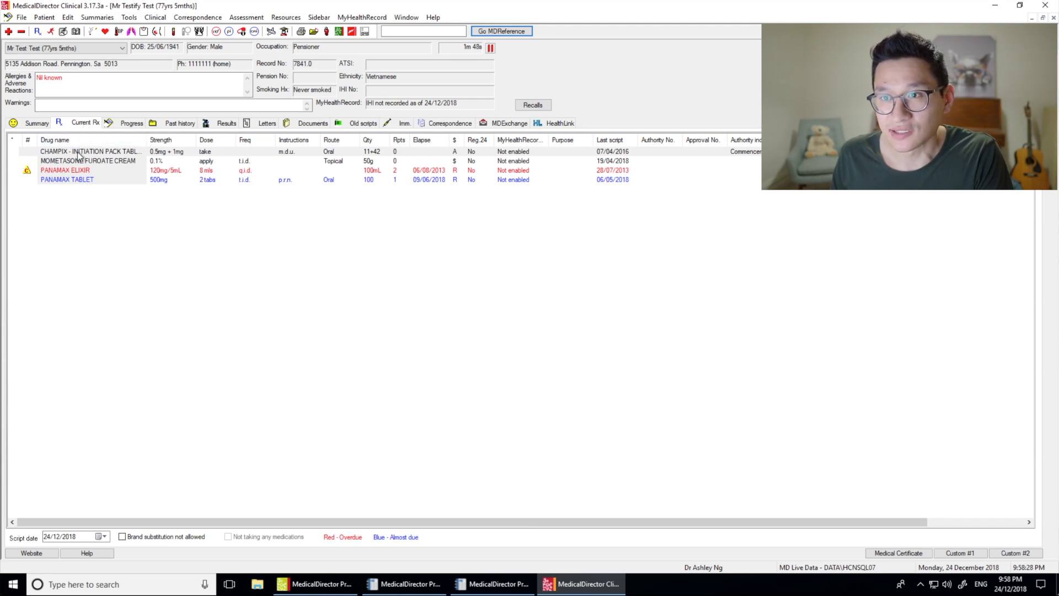
- Search the drug list for PERINDOPRIL from the patient's current prescriptions, leaving without prescribing anything
click(90, 153)
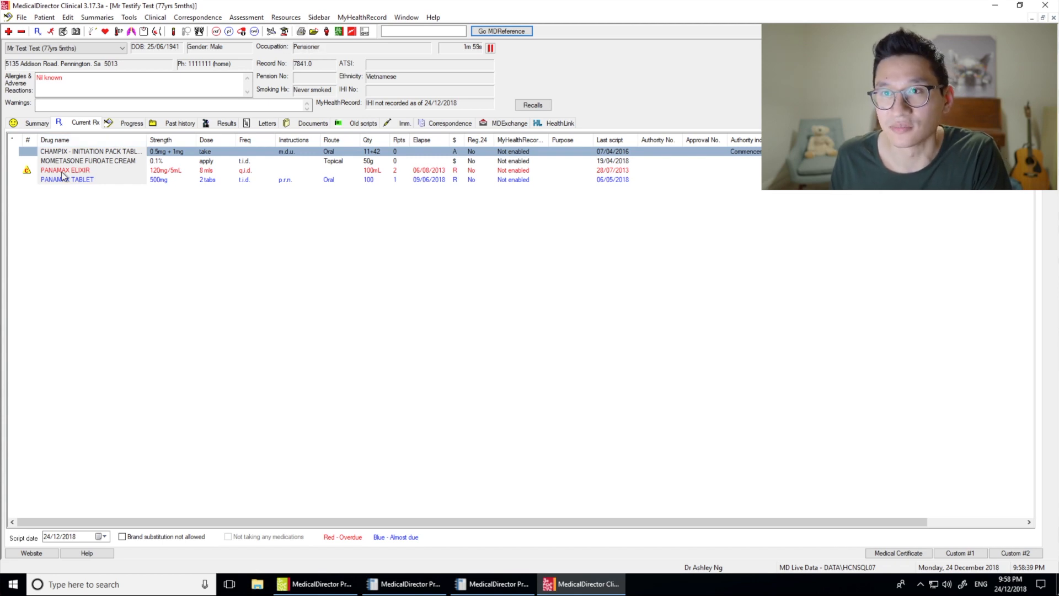
click(9, 32)
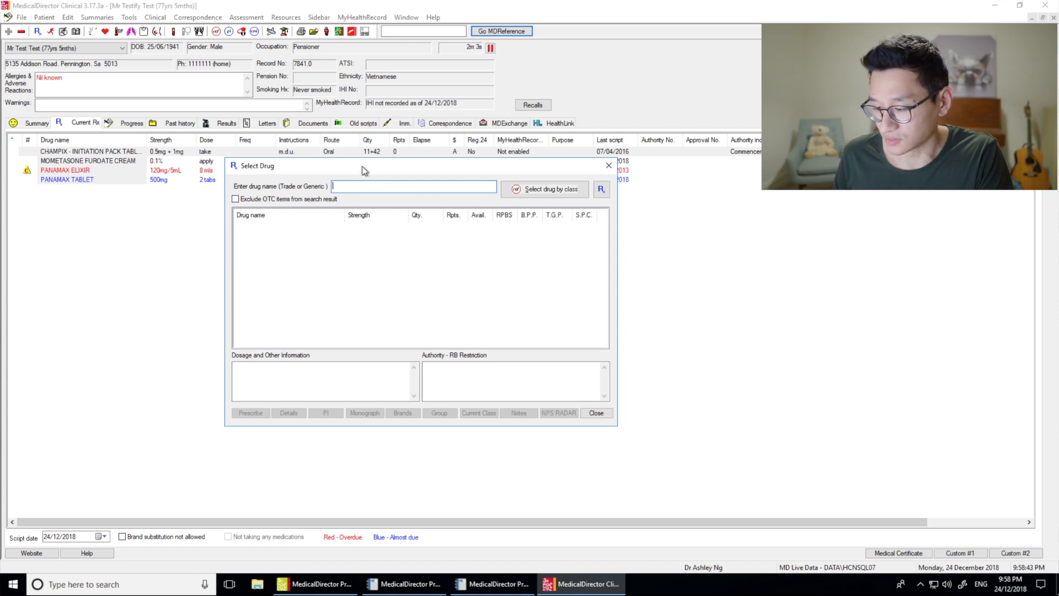
text(PERINDOP)
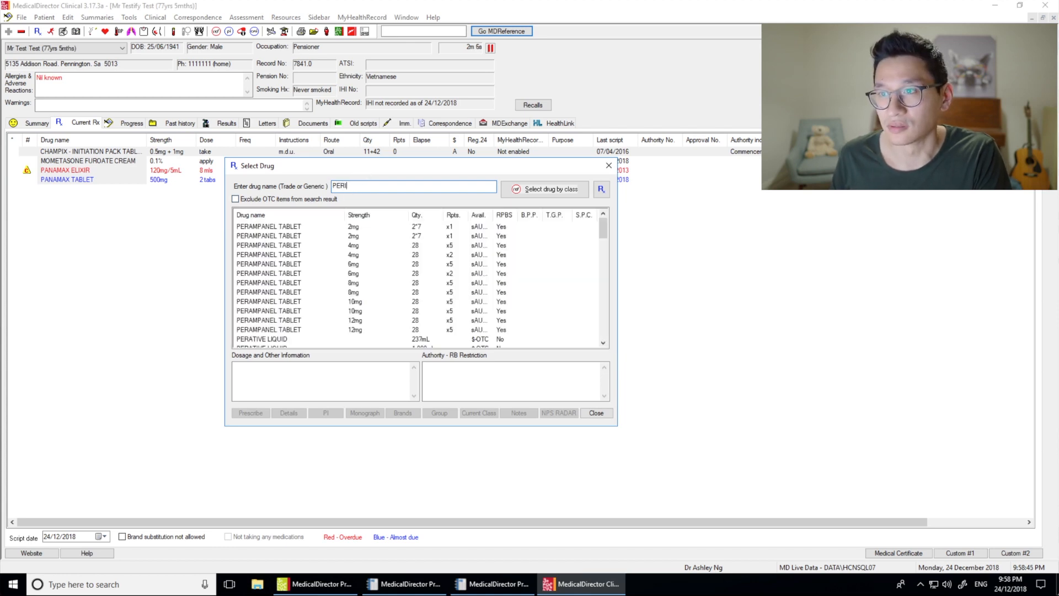
text(RIL)
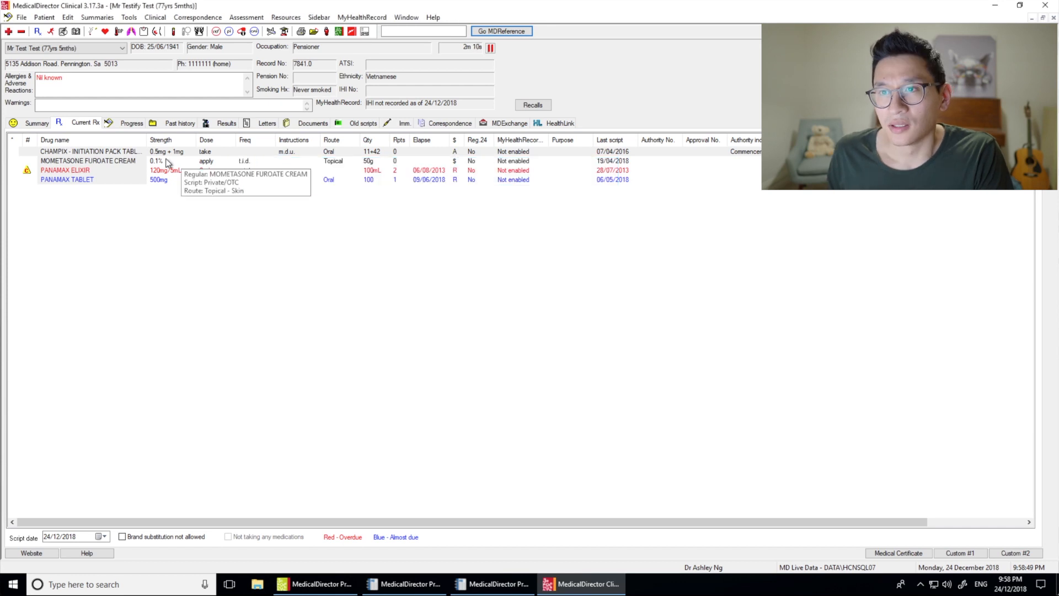
- Review the patient's progress notes, past history, results, letters, documents, old scripts, immunisations and correspondence
click(127, 125)
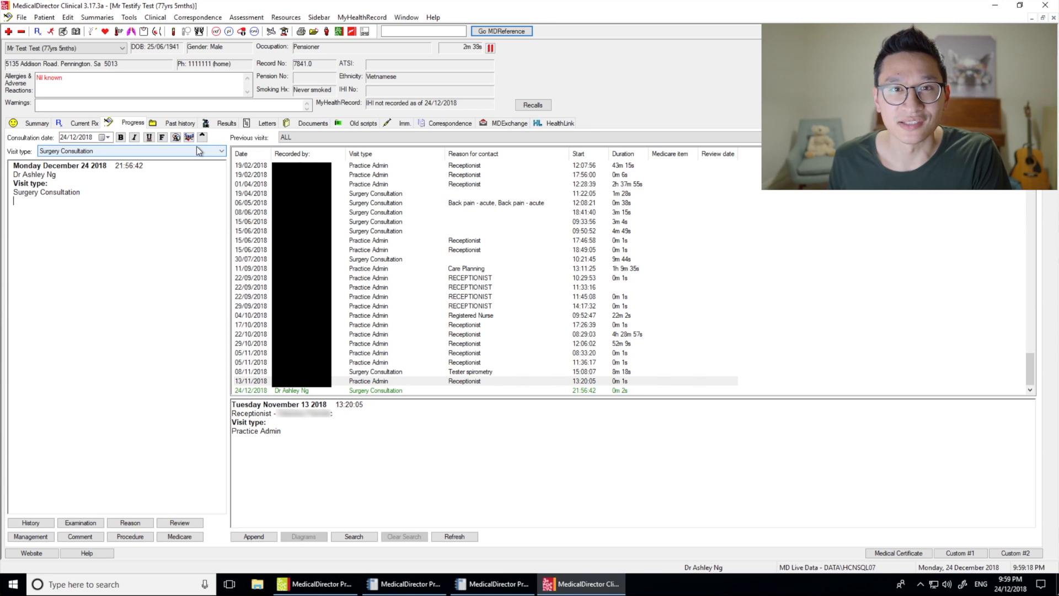
click(178, 125)
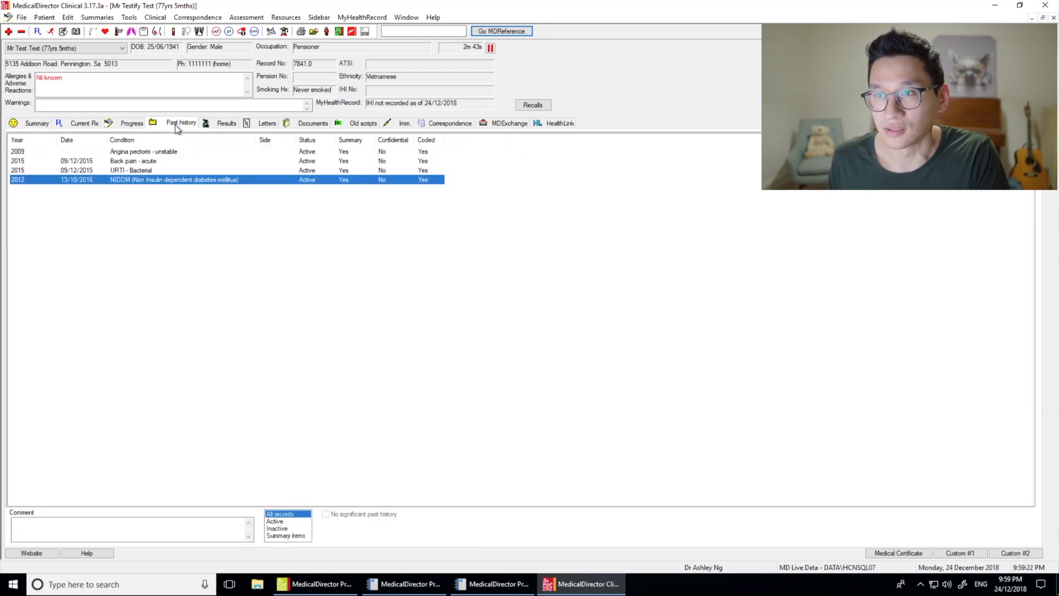
click(219, 124)
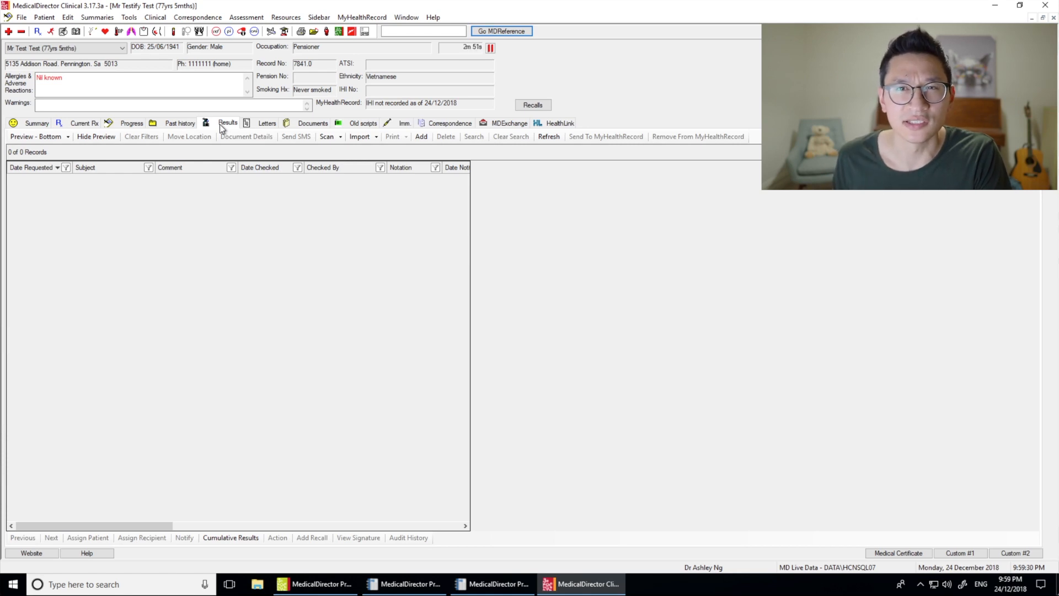
click(252, 123)
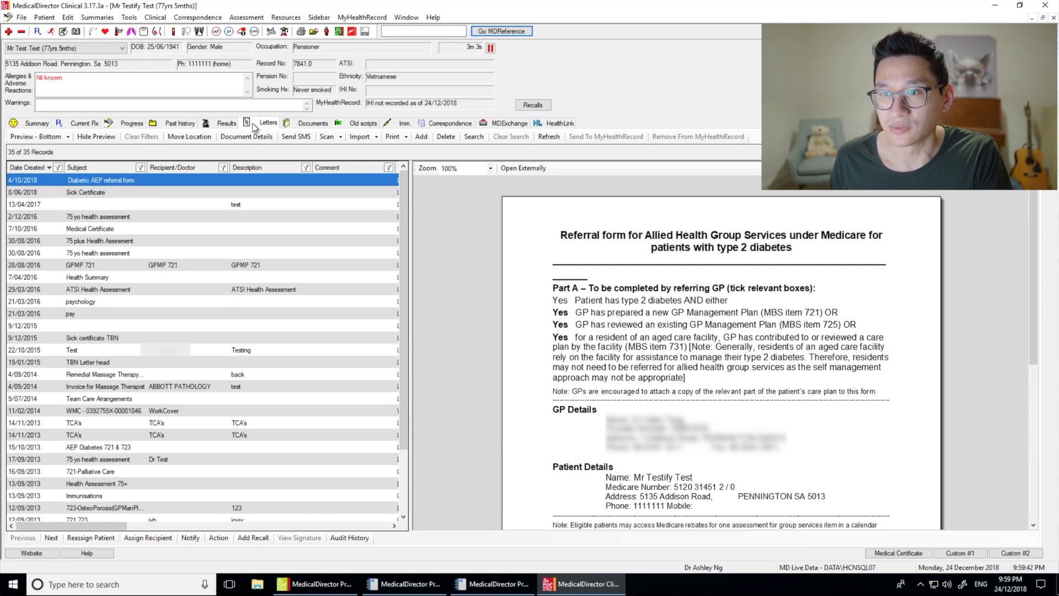
click(294, 124)
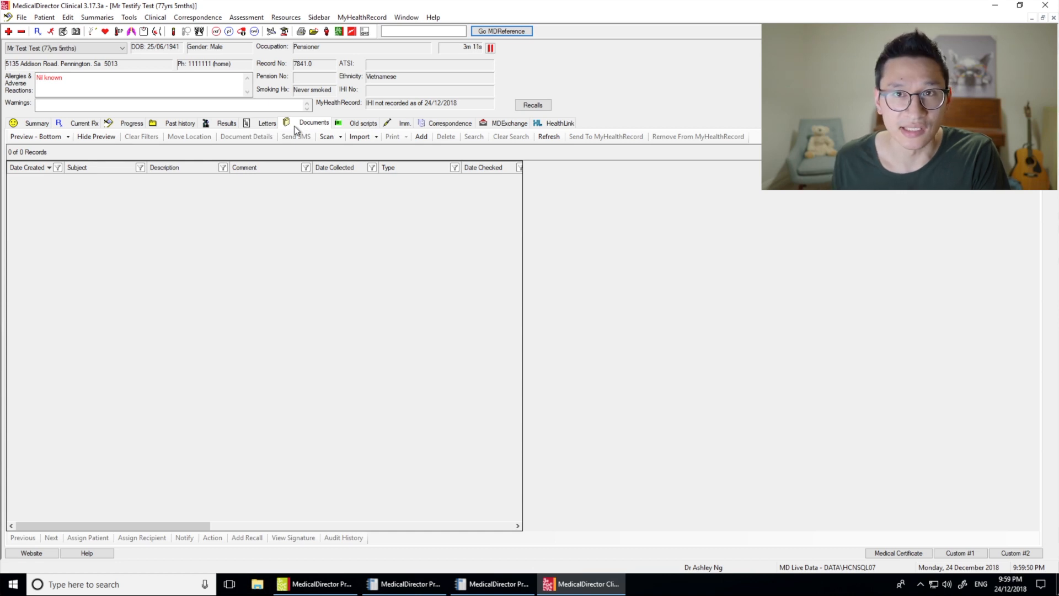
click(342, 123)
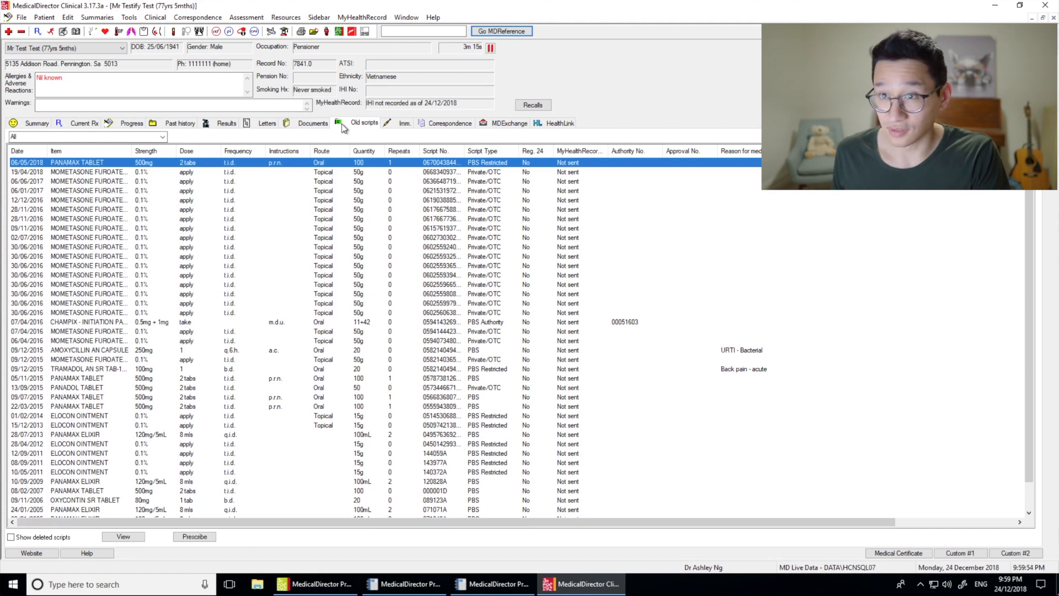
click(401, 126)
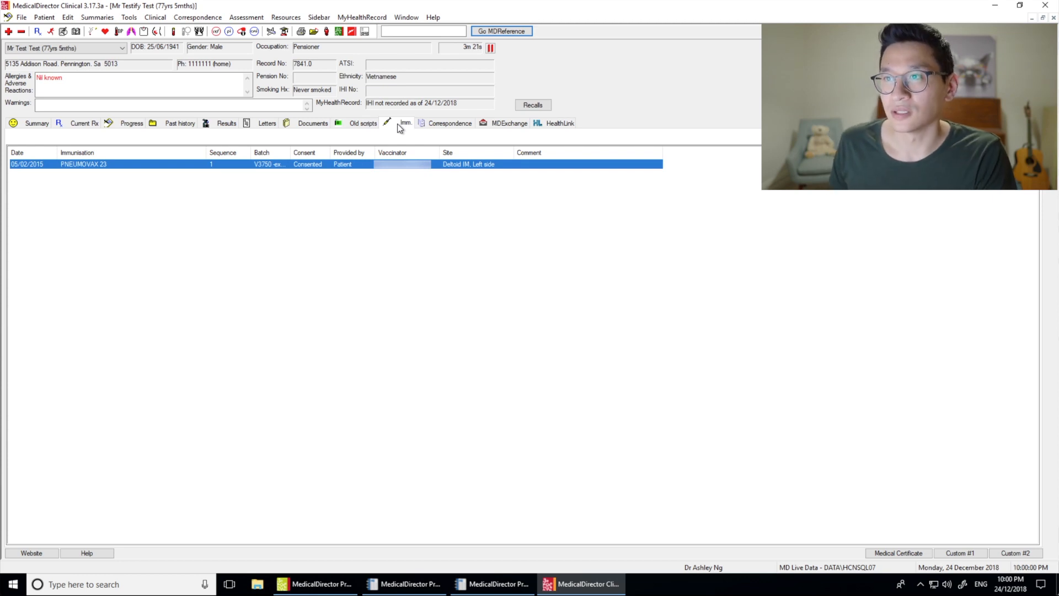
click(451, 126)
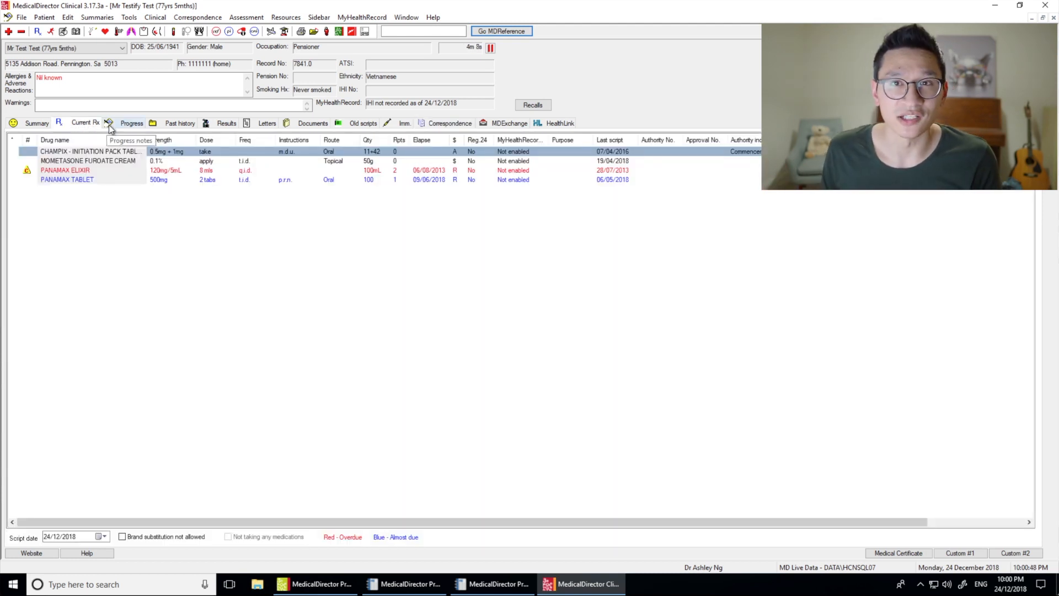
- Revisit the progress notes, current prescriptions, summary and documents, finishing on the progress notes
click(108, 124)
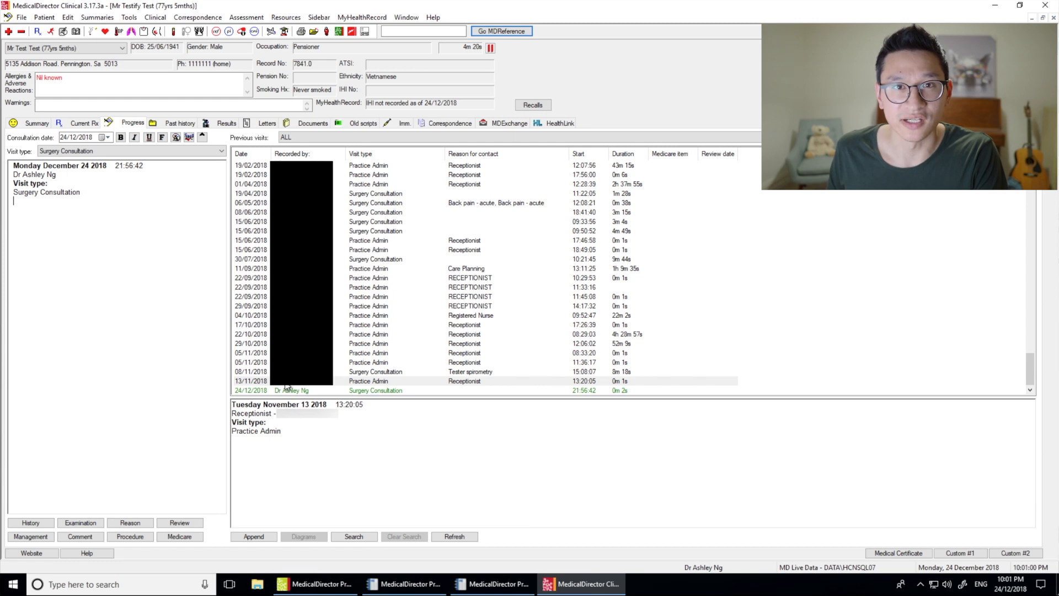
click(94, 127)
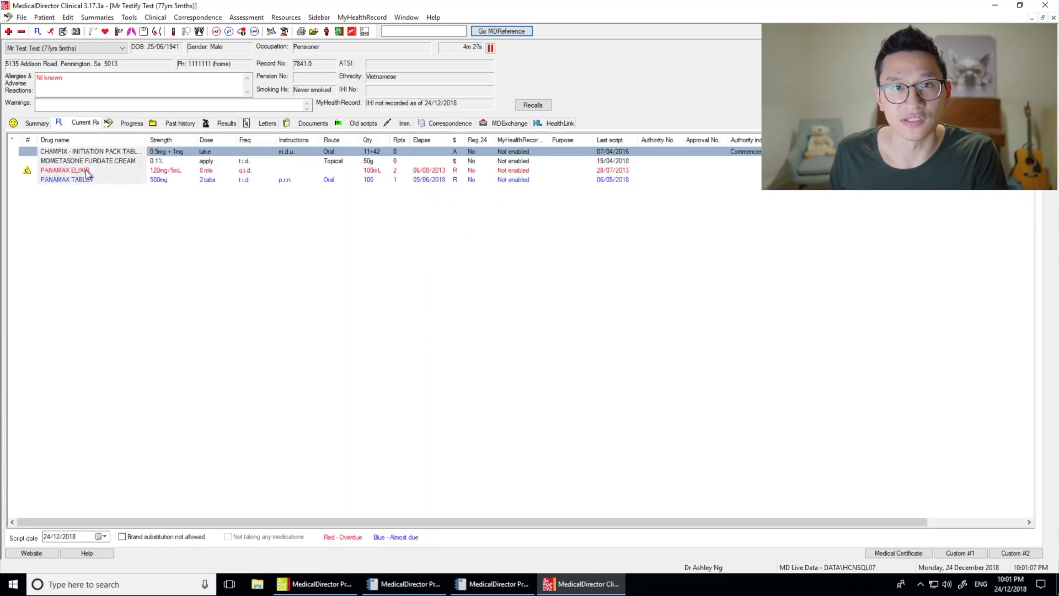
mouse_move(89, 175)
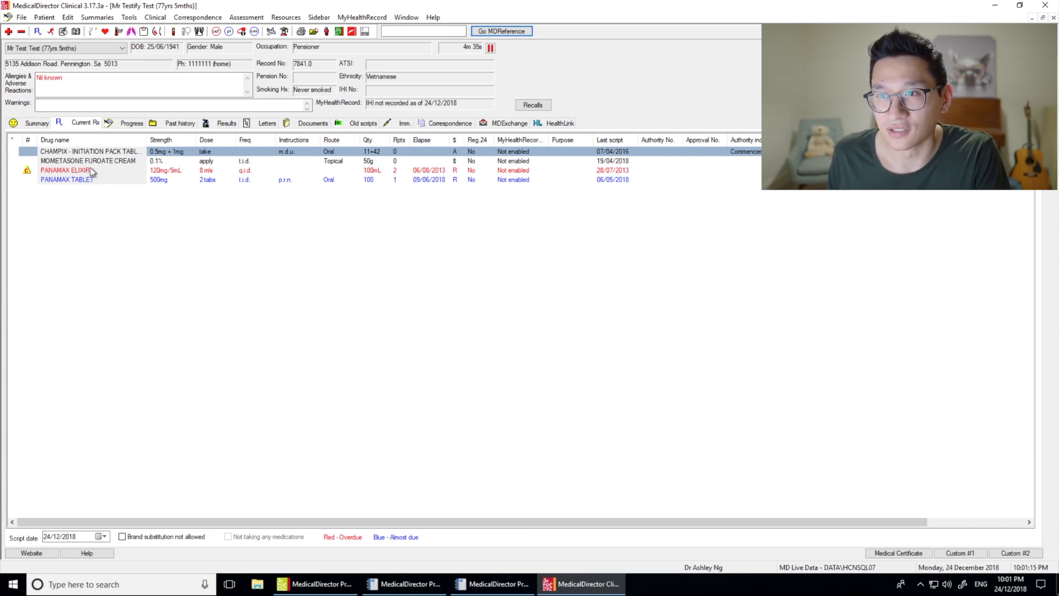
click(38, 125)
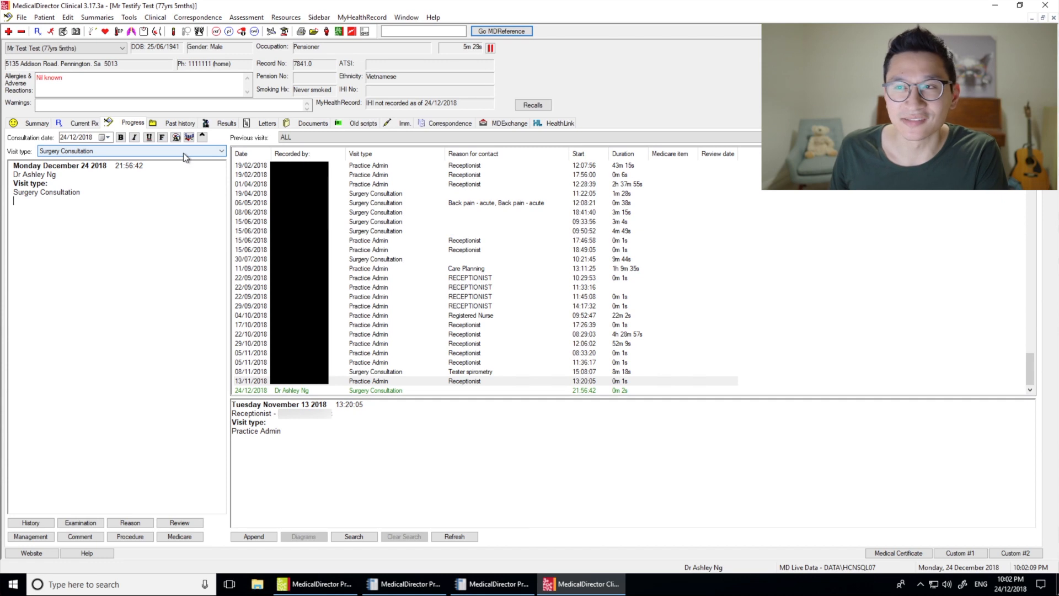
click(309, 124)
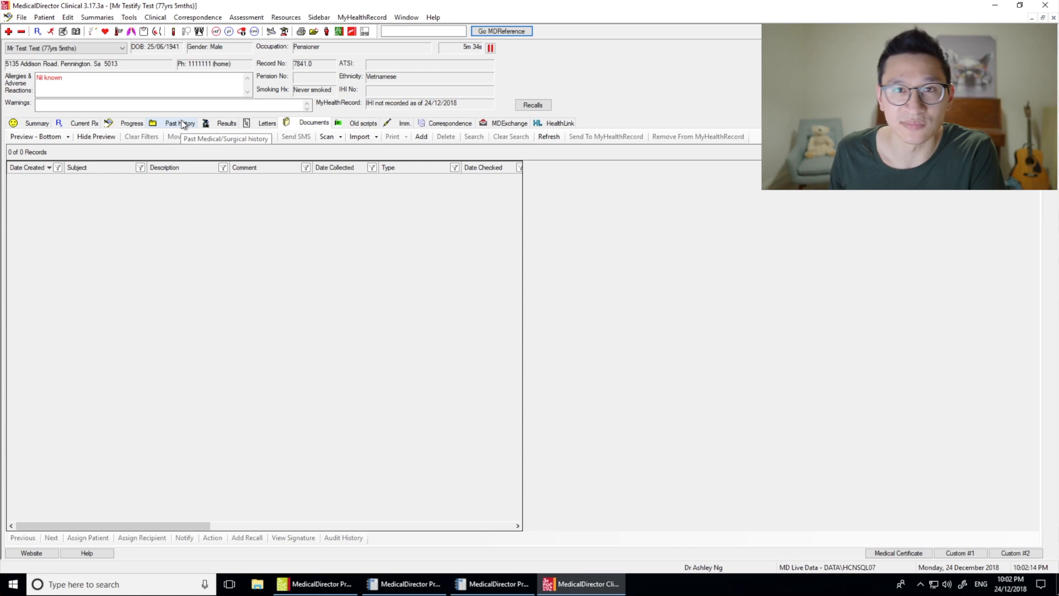
click(131, 123)
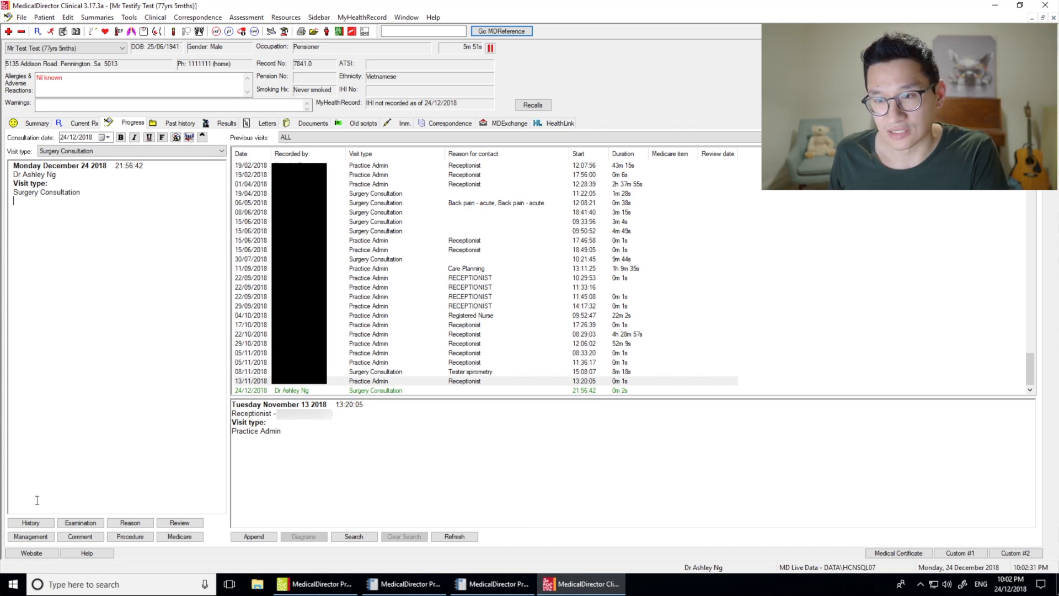
- Inspect the structured History form for the consultation and close it without saving
click(25, 523)
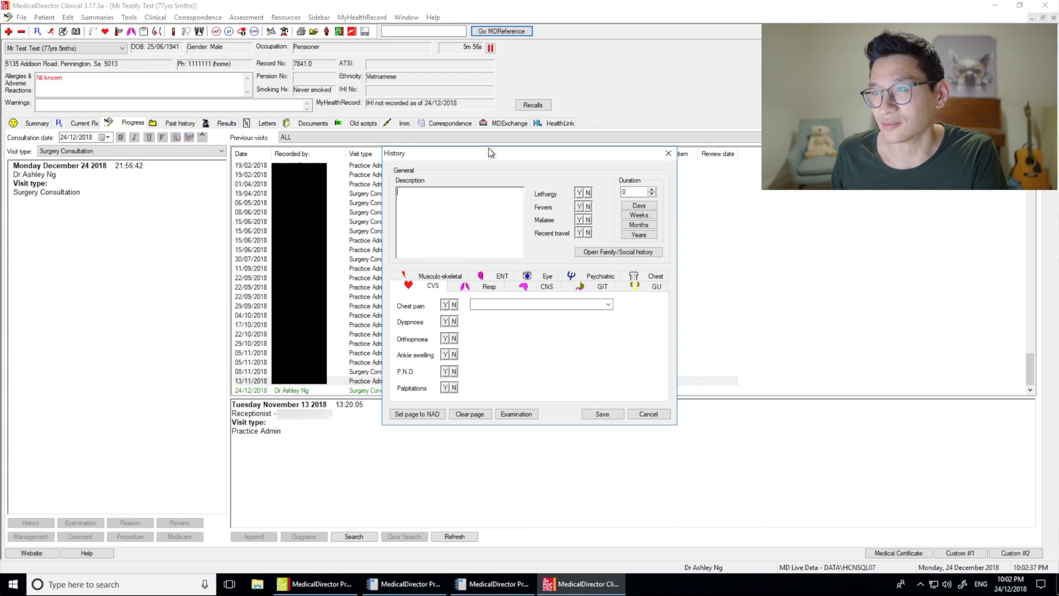
drag(489, 148, 495, 134)
click(654, 398)
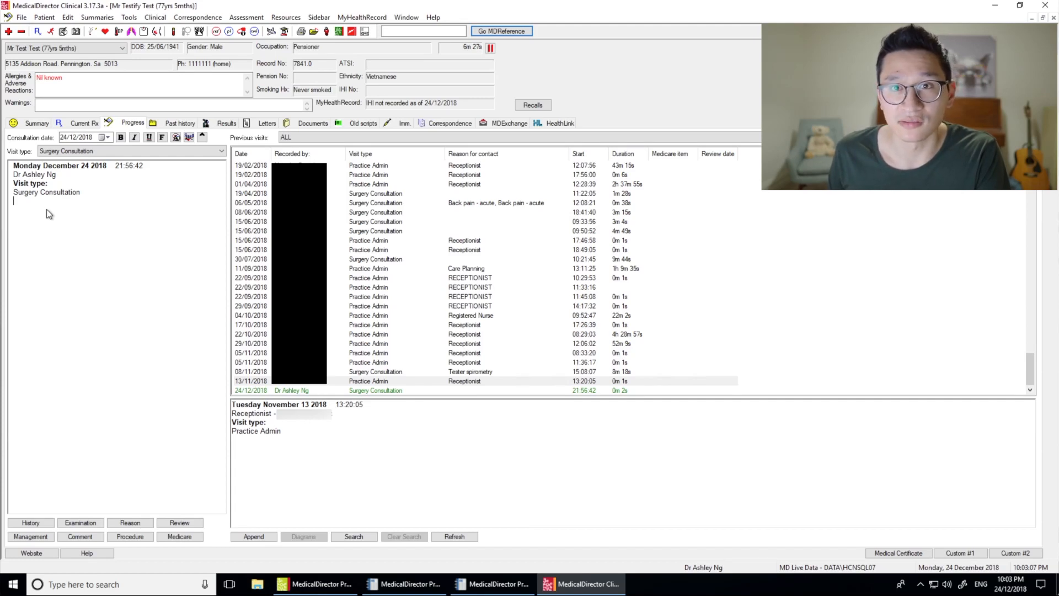
- Add under History (hx): "Pt reports new onset pain over the past 1-2 years. Is constant, but comes and goes. describes as both sharp and dull. Also burning."
text(hx)
key(Return)
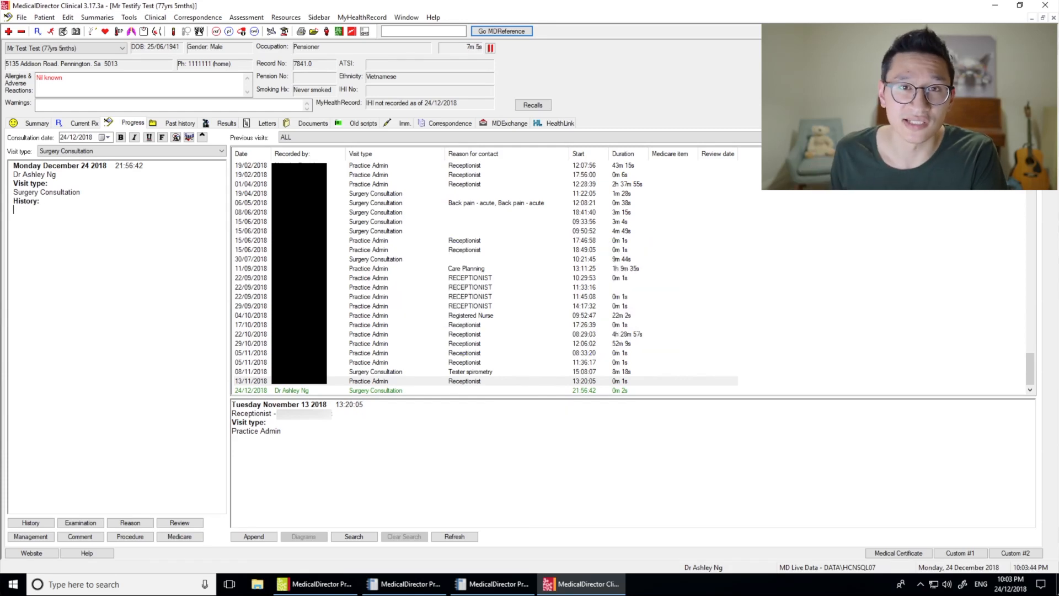
text(pt reports pain in both arms, both)
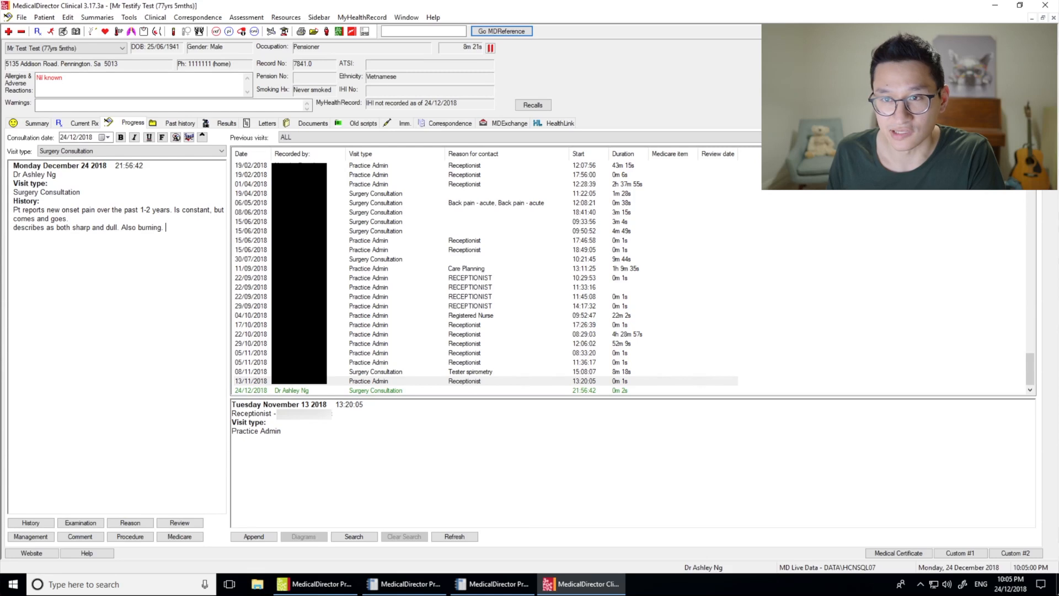
key(Return)
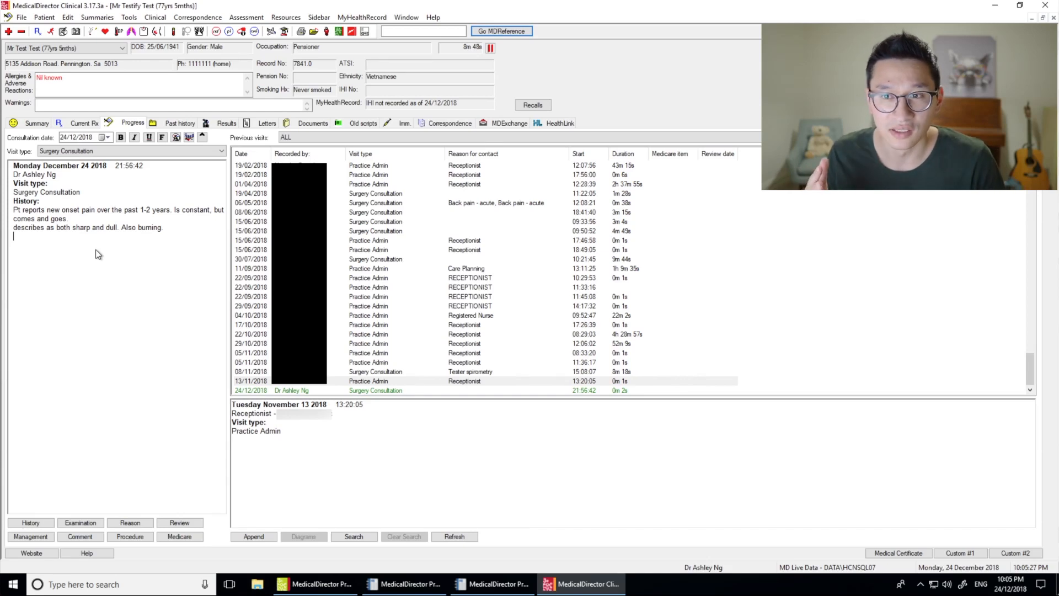
key(Return)
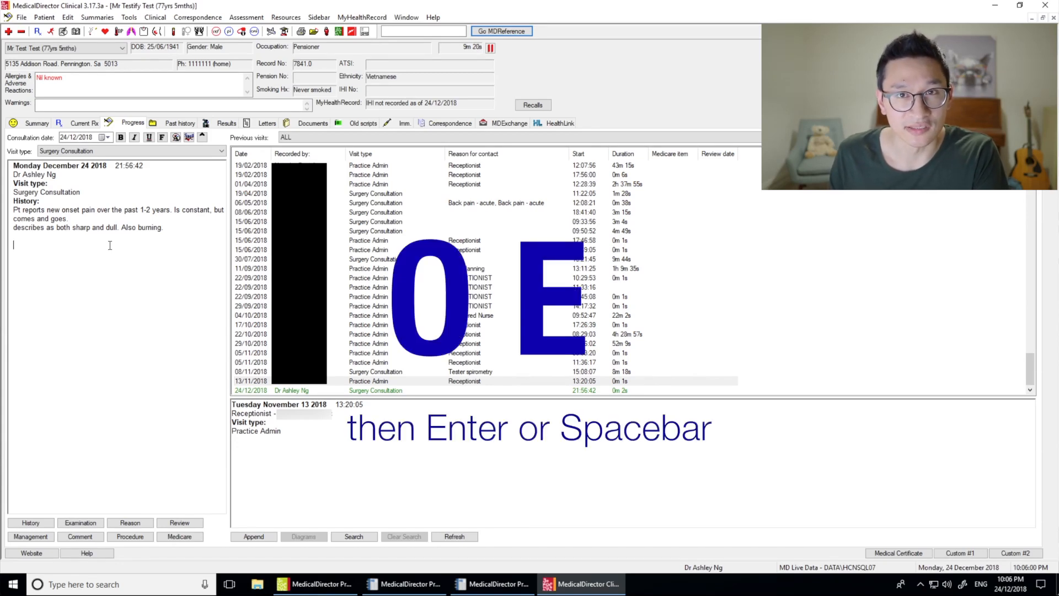
- Insert the Examination heading with the "oe" abbreviation and write "temp 36.2" and "alert, oriented" beneath it
text(oe)
key(Return)
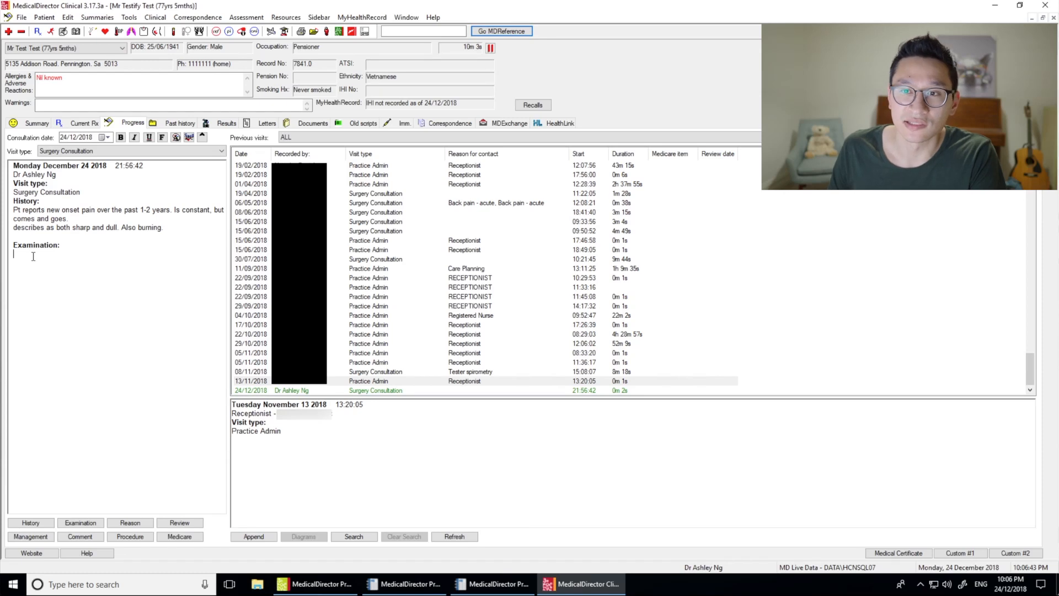
text(temp 36.2)
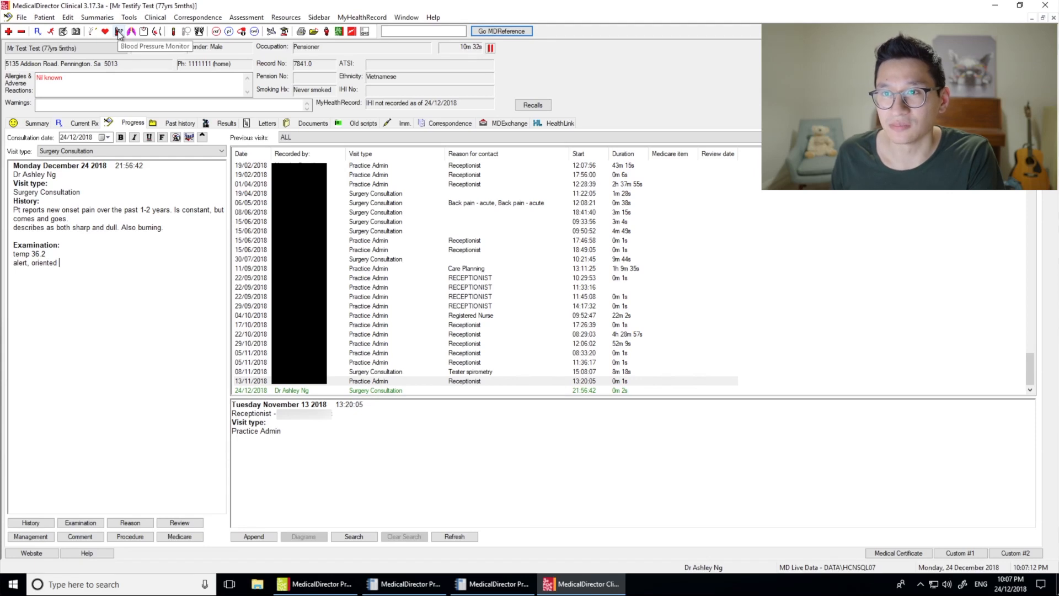
- Record a sitting blood pressure of 120/80 in the blood pressure monitor and save it to the consultation note
click(119, 32)
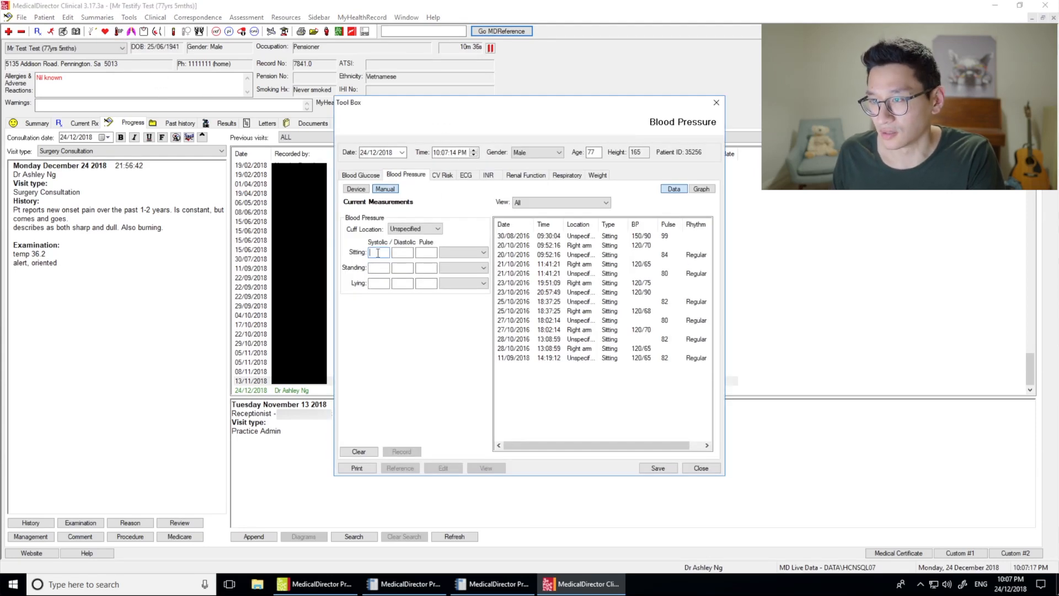
text(120)
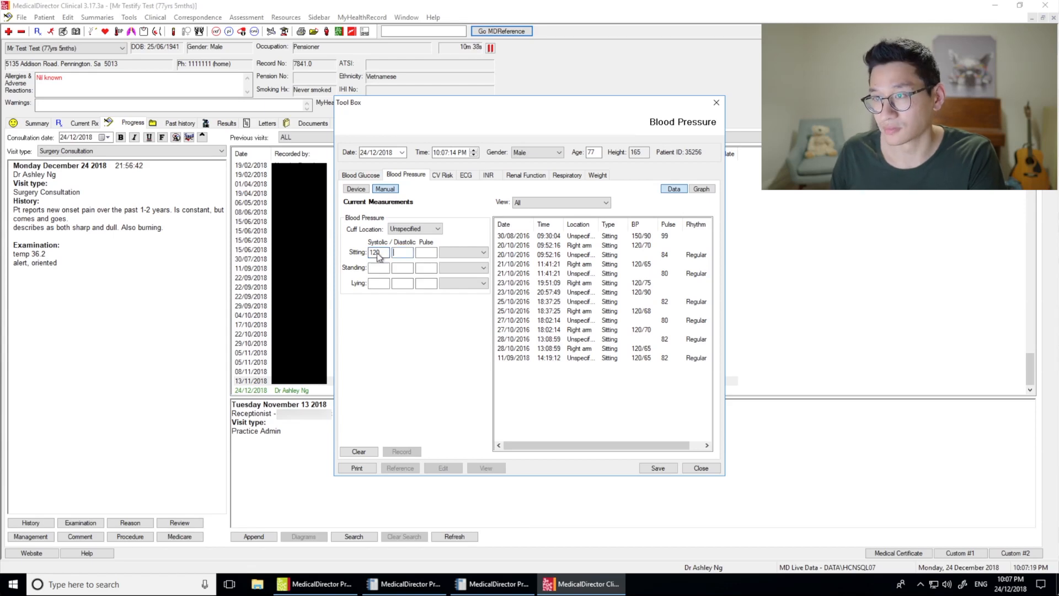
text(80)
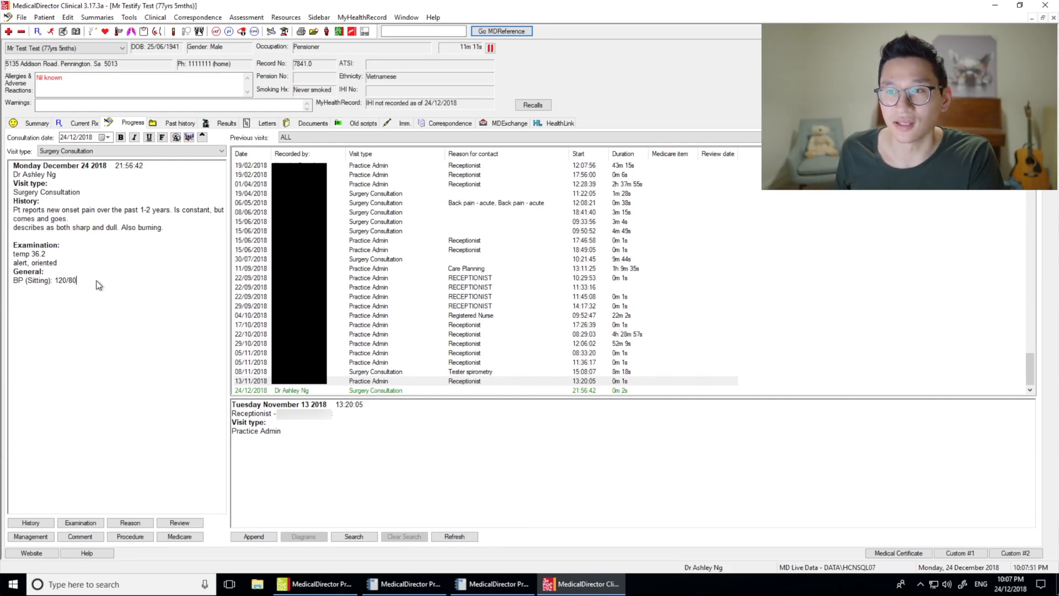
- Reopen the measurement tool box and view the patient's blood pressure readings
click(119, 33)
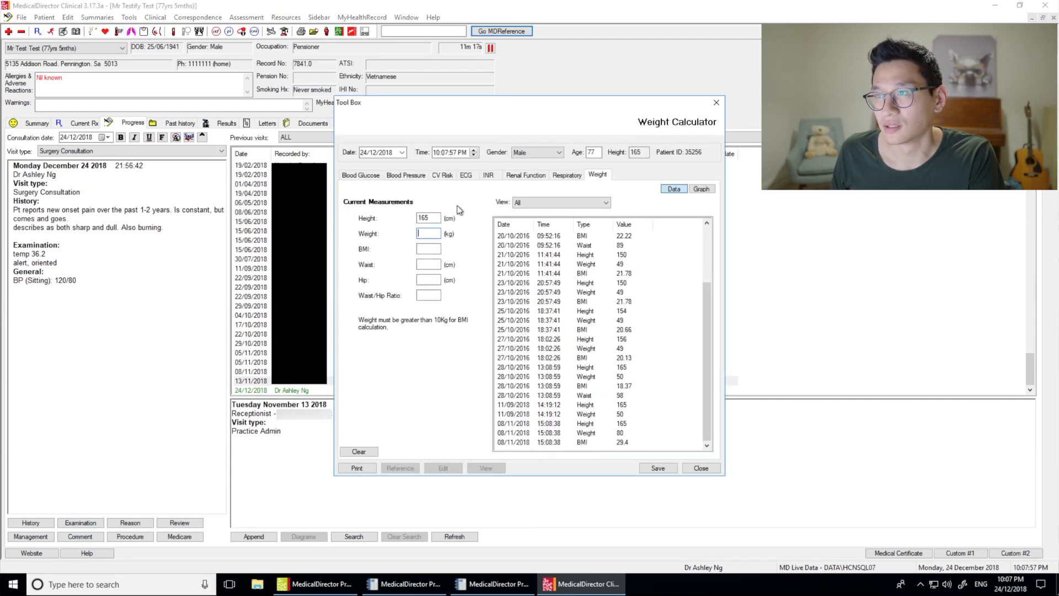
click(419, 179)
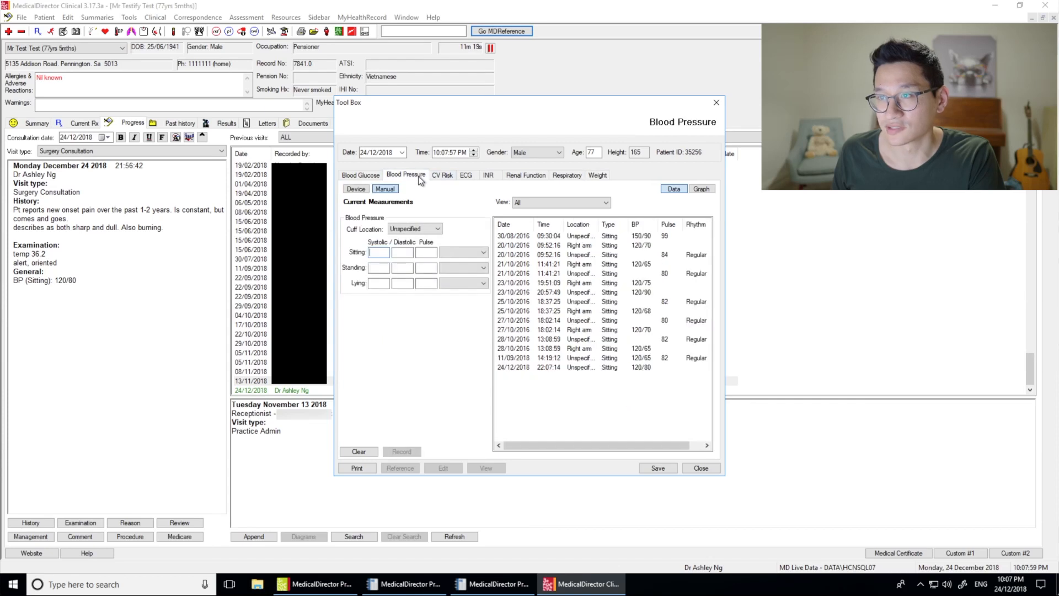
- View the patient's recorded height, weight and BMI measurements in the weight calculator, and close the tool box
click(598, 177)
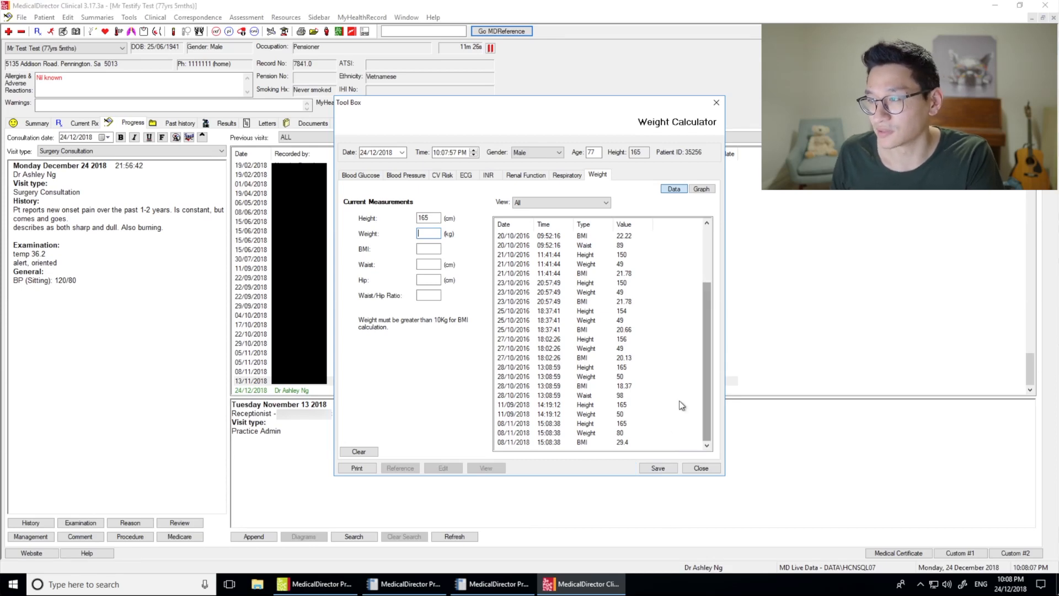
click(713, 468)
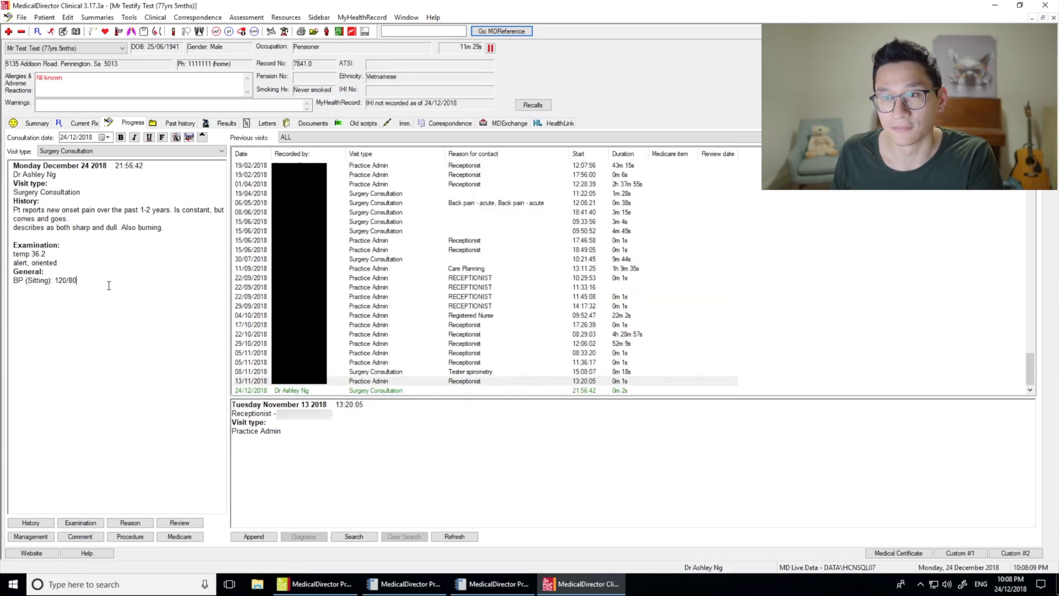
- Add the coded reason for contact "Pain" below the examination notes, without saving it in past medical history
key(Return)
key(Return)
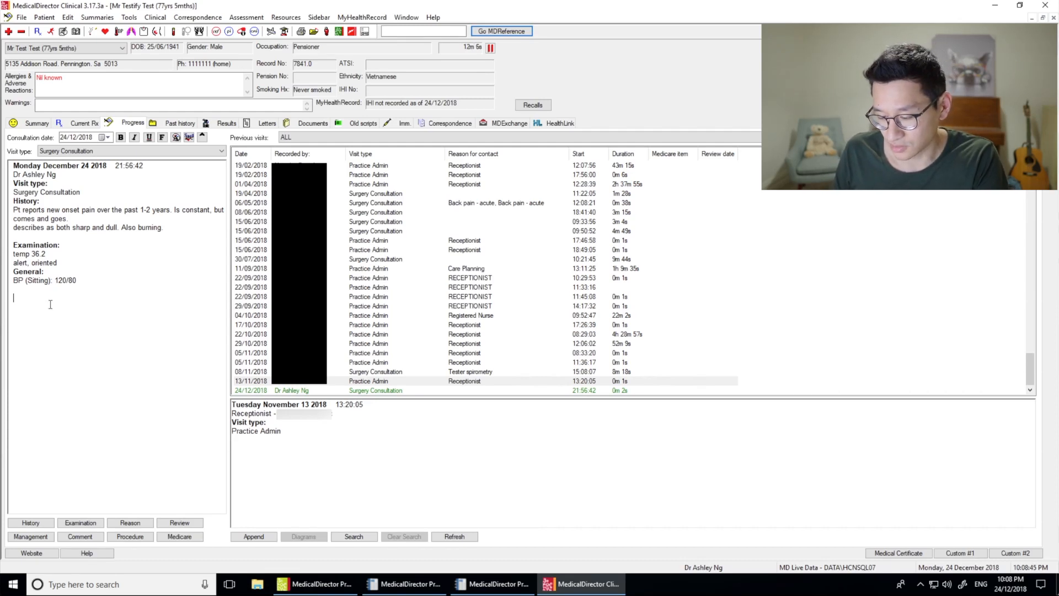
key(ctrl+shift+r)
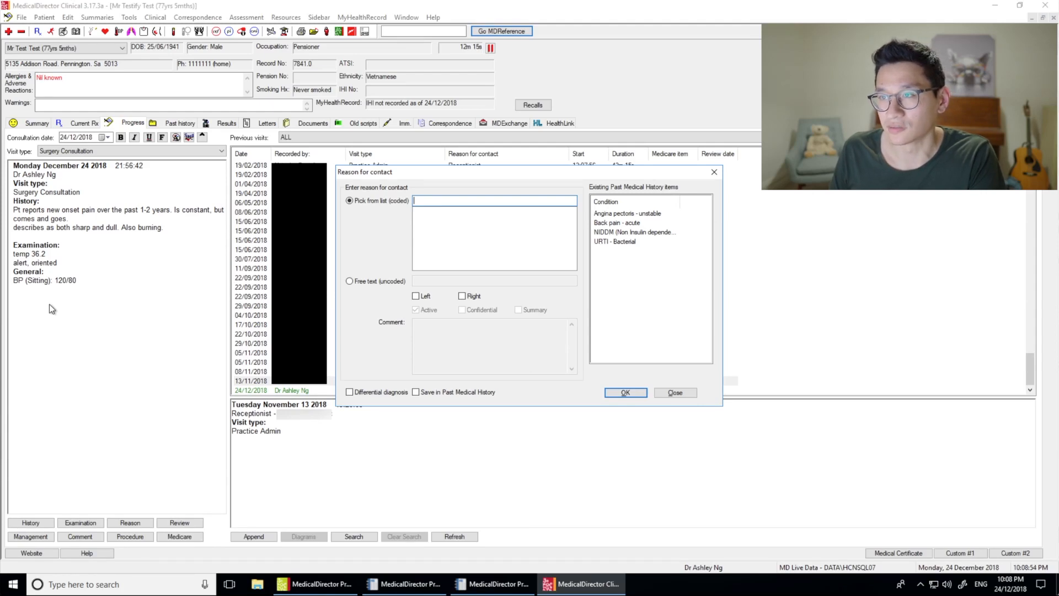
text(pain)
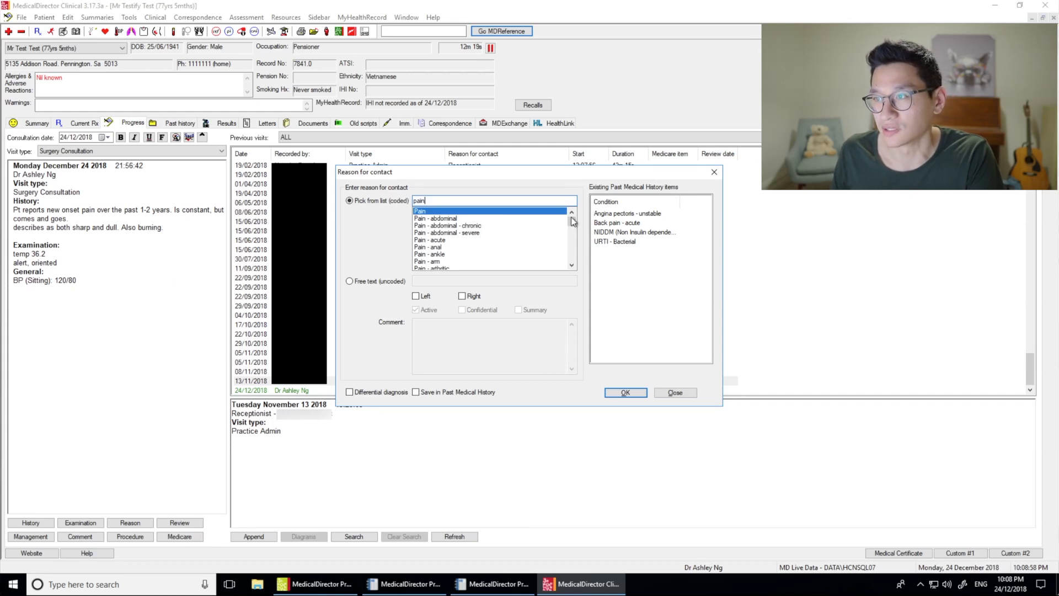
mouse_move(573, 223)
mouse_down()
mouse_move(571, 236)
mouse_move(574, 218)
mouse_up()
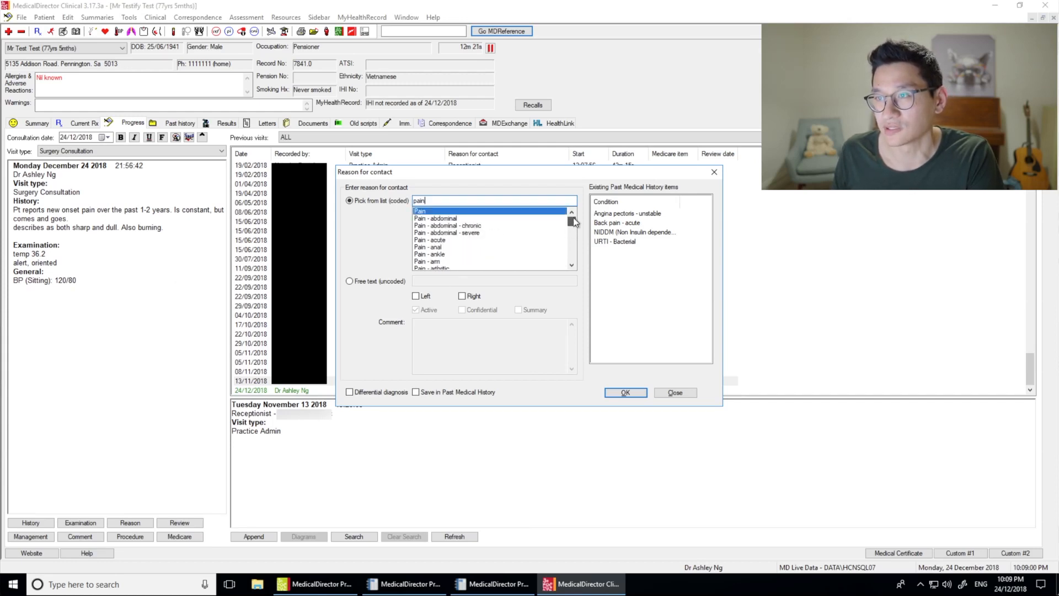
click(474, 211)
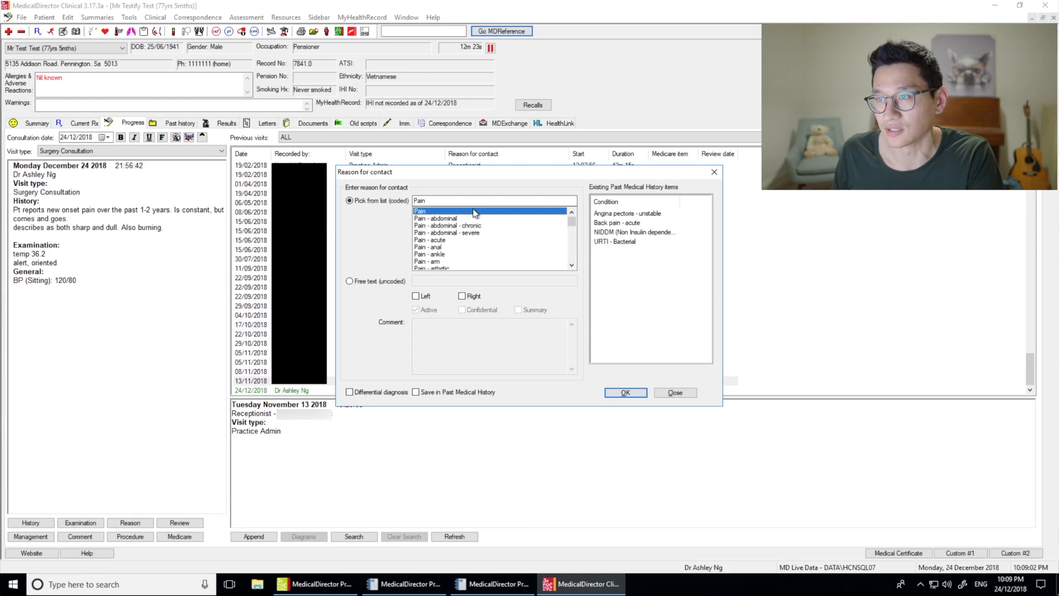
click(415, 392)
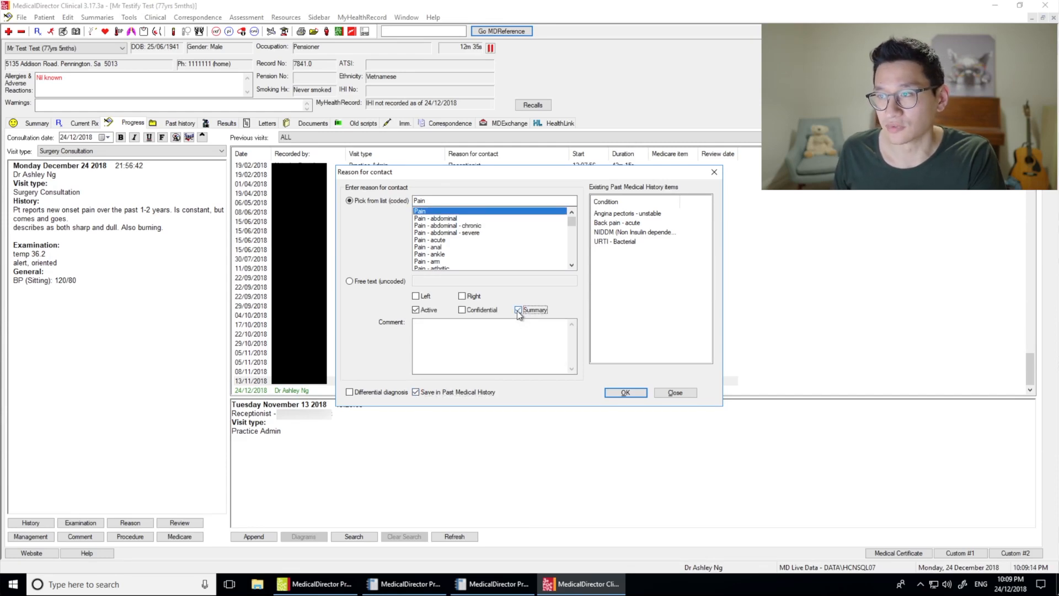
click(446, 392)
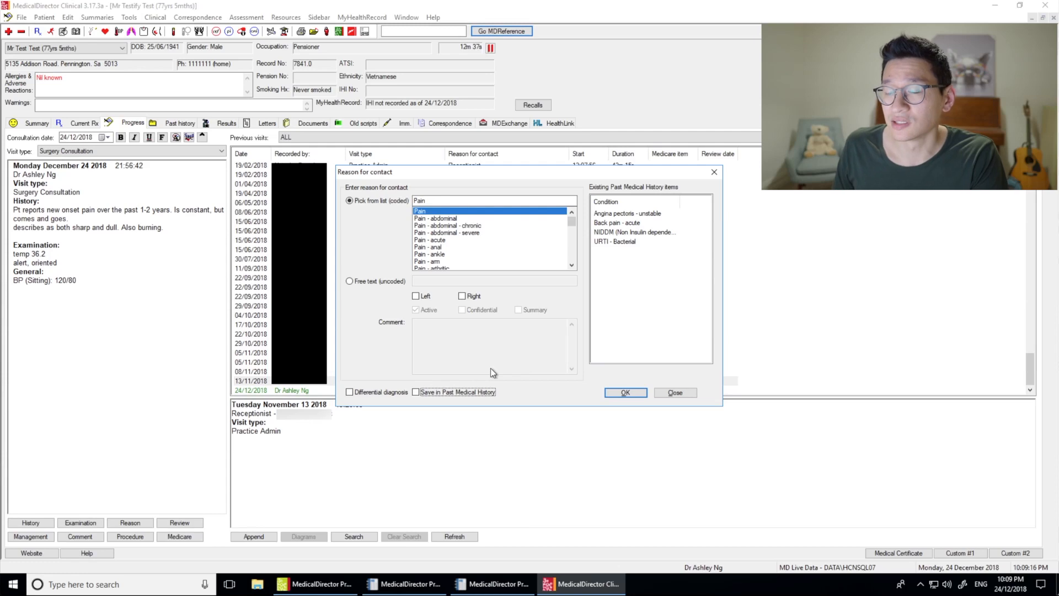
drag(500, 173, 486, 170)
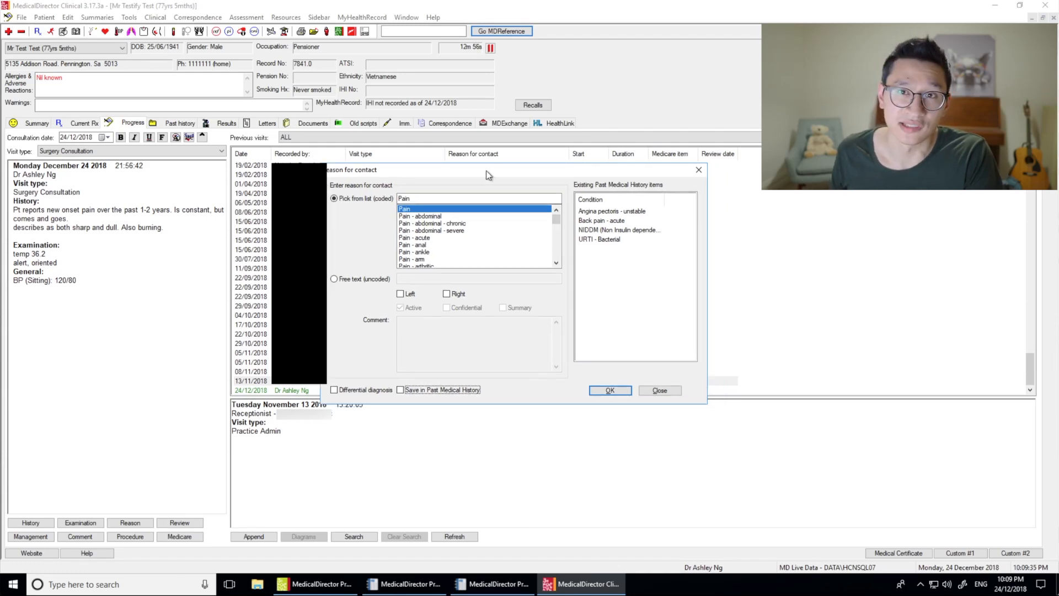
key(Return)
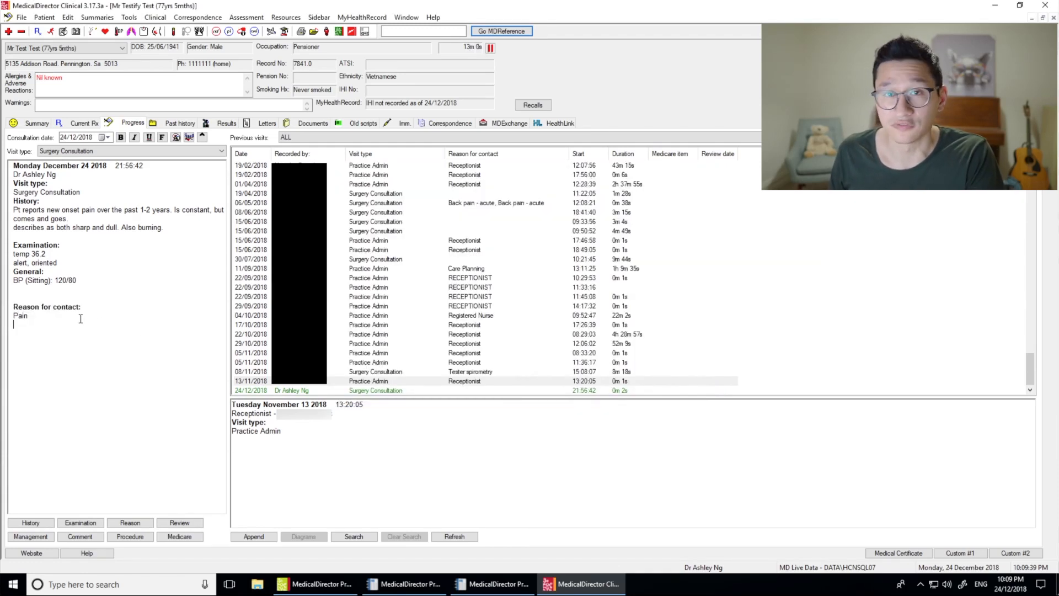
- Insert the Management heading with the "mx" abbreviation and write "simple analgesia." and "review if any worsening or concerns." beneath it
key(Return)
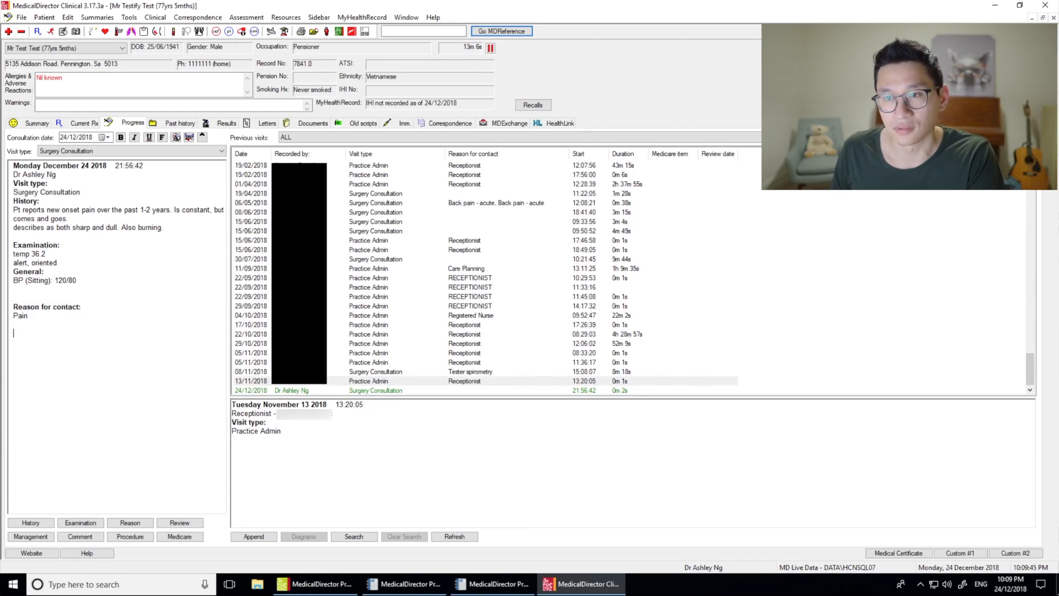
text(mx)
key(Return)
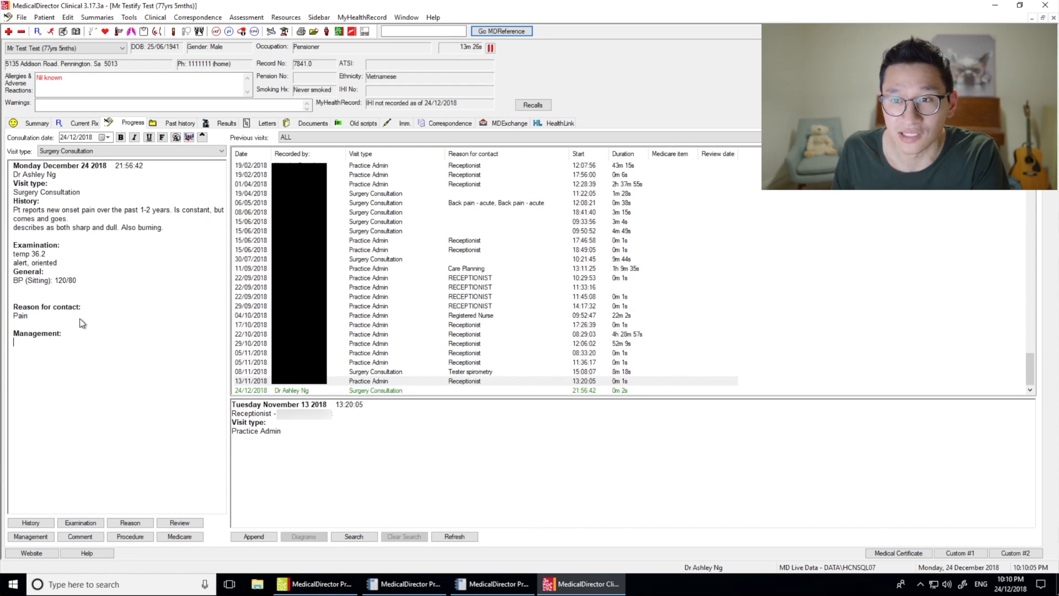
text(simple)
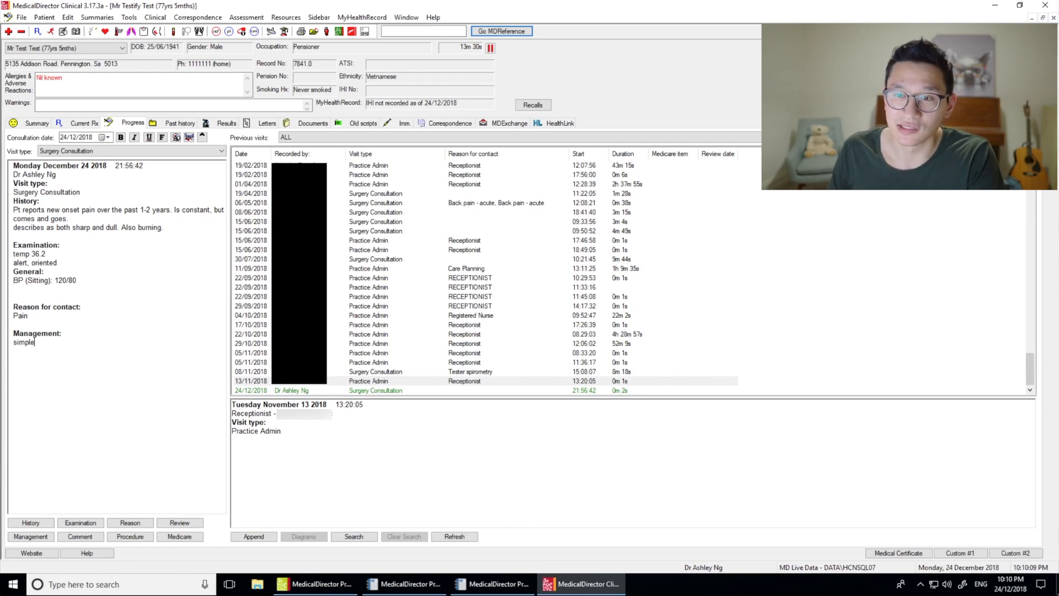
text( anagg)
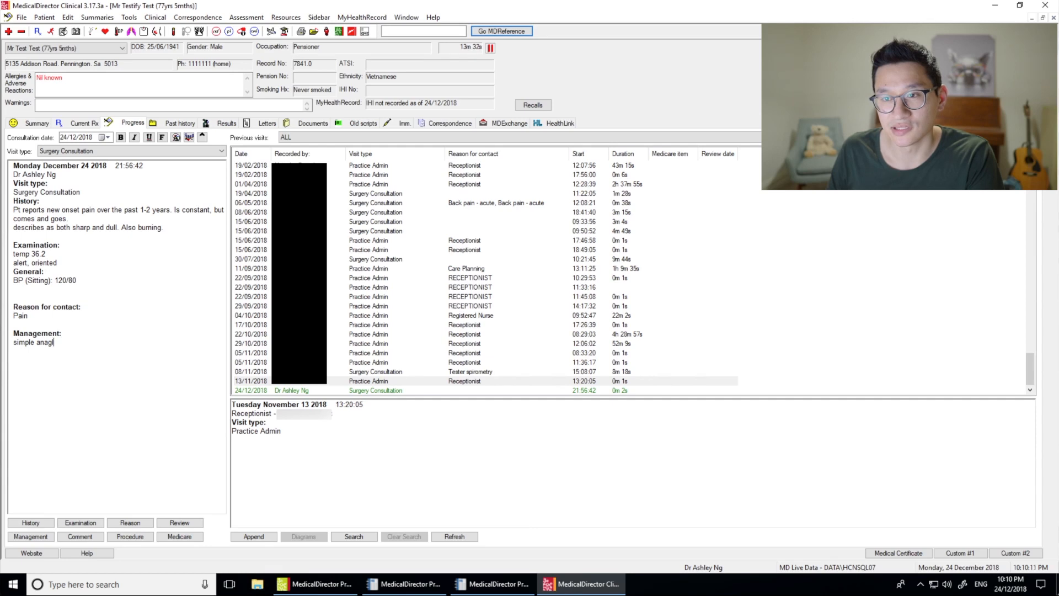
text(esia.)
key(Return)
text(review if any worsening or concerns.)
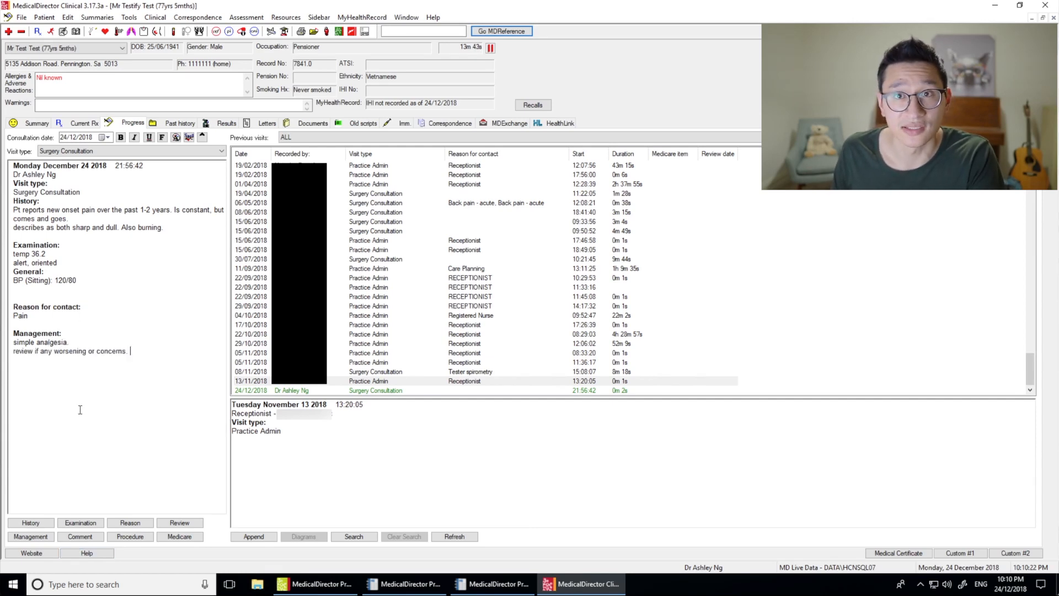
- View the list of comment shortcuts and the form for adding a new comment, and close them without adding one
click(80, 536)
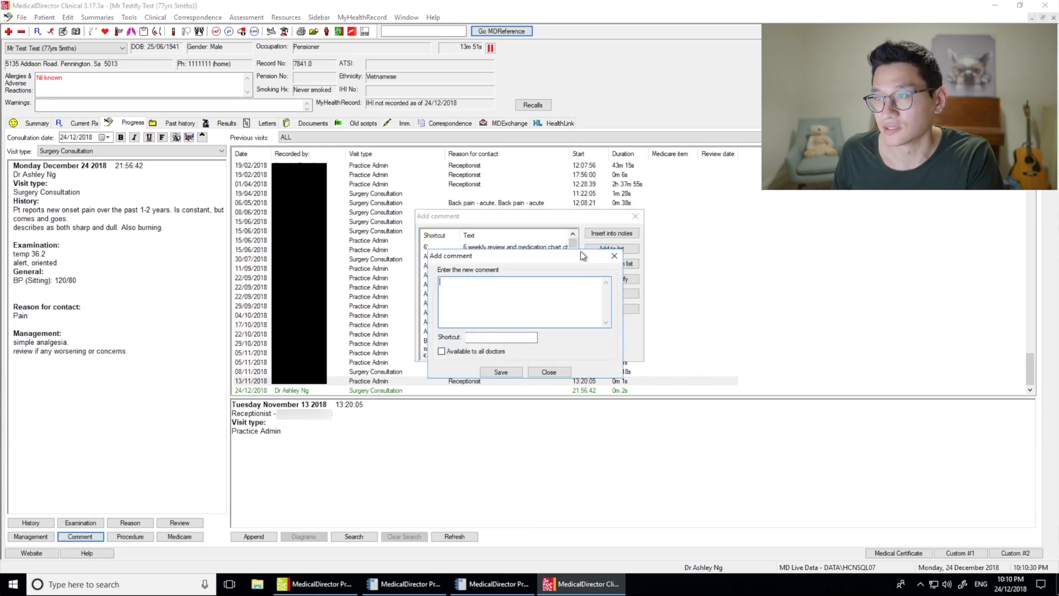
drag(542, 257, 541, 223)
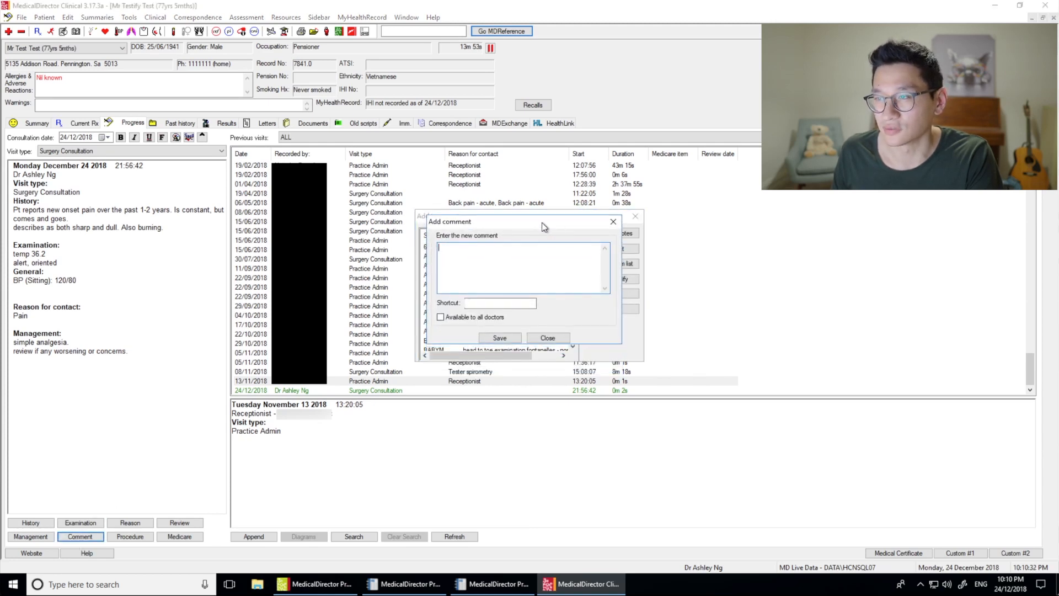
click(619, 222)
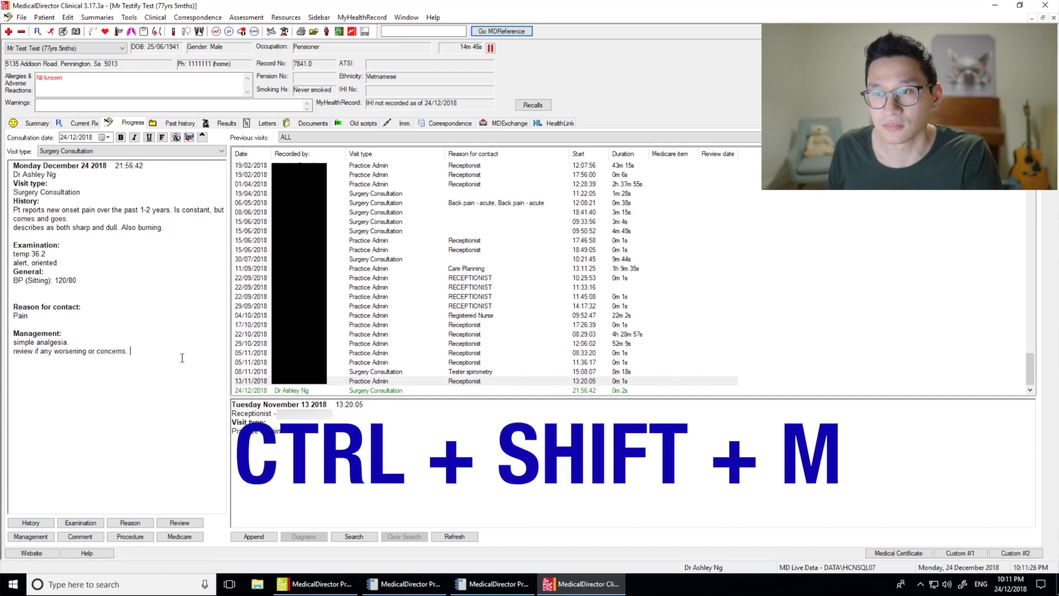
- Add Medicare item 23 to the visit from the Medicare Benefits Schedule and save it to the consultation note
key(ctrl+shift+m)
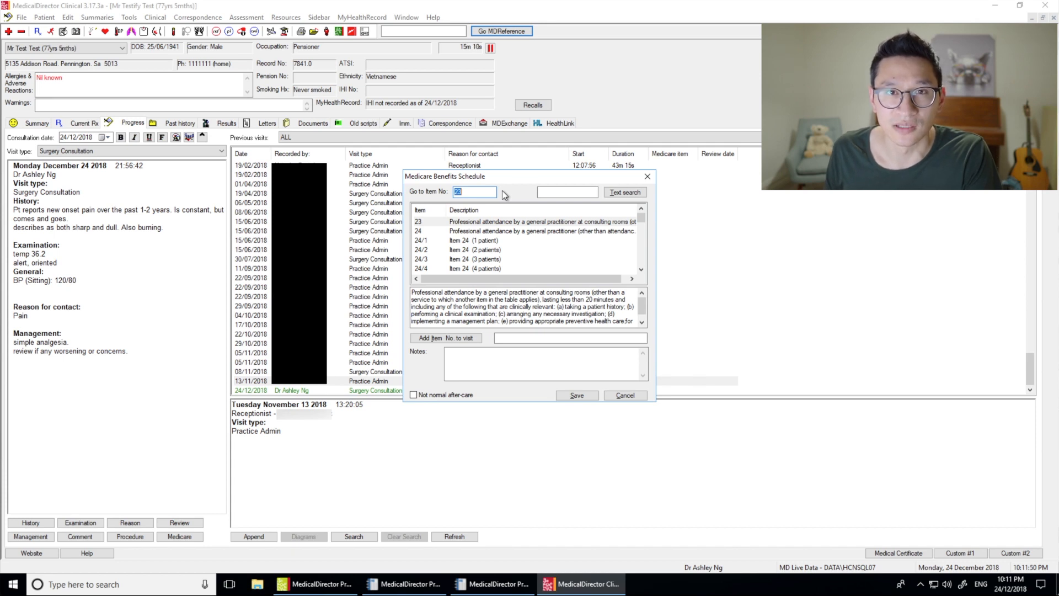
key(alt+i)
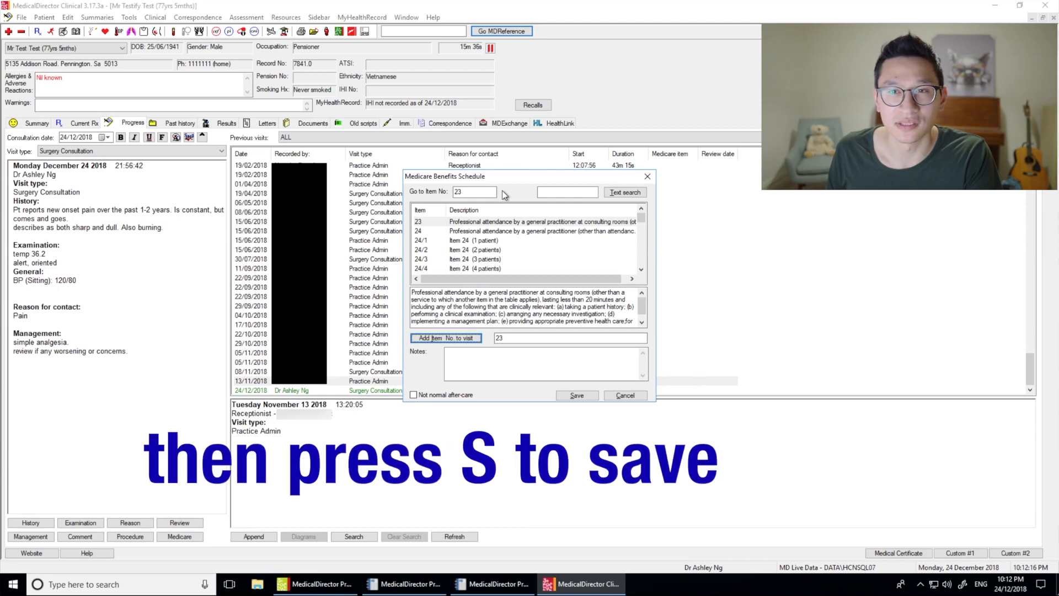
key(s)
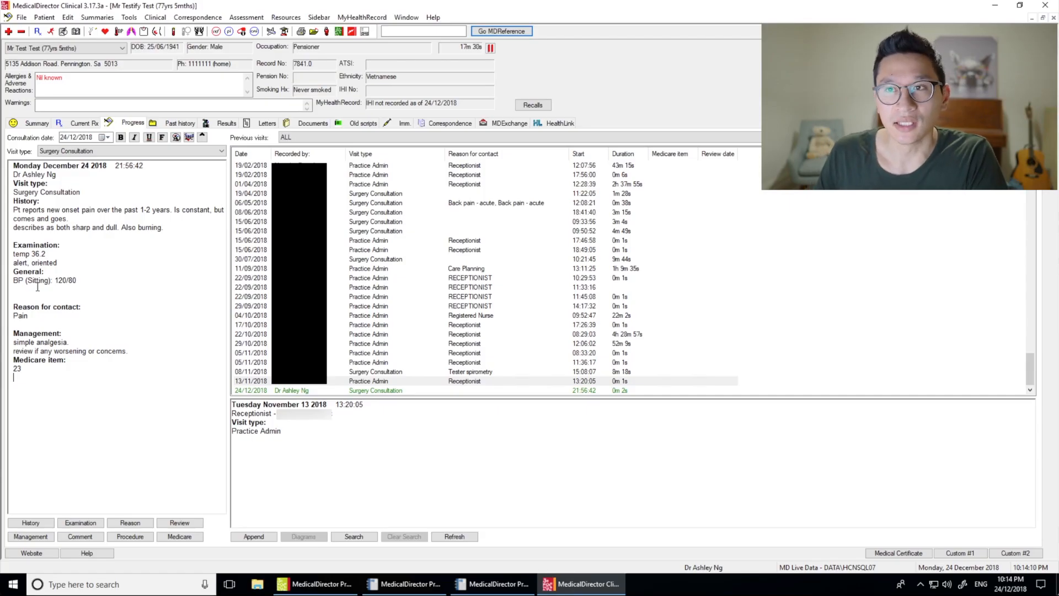
- Search the patient list by the other test patient's surname and open that patient's record
key(F2)
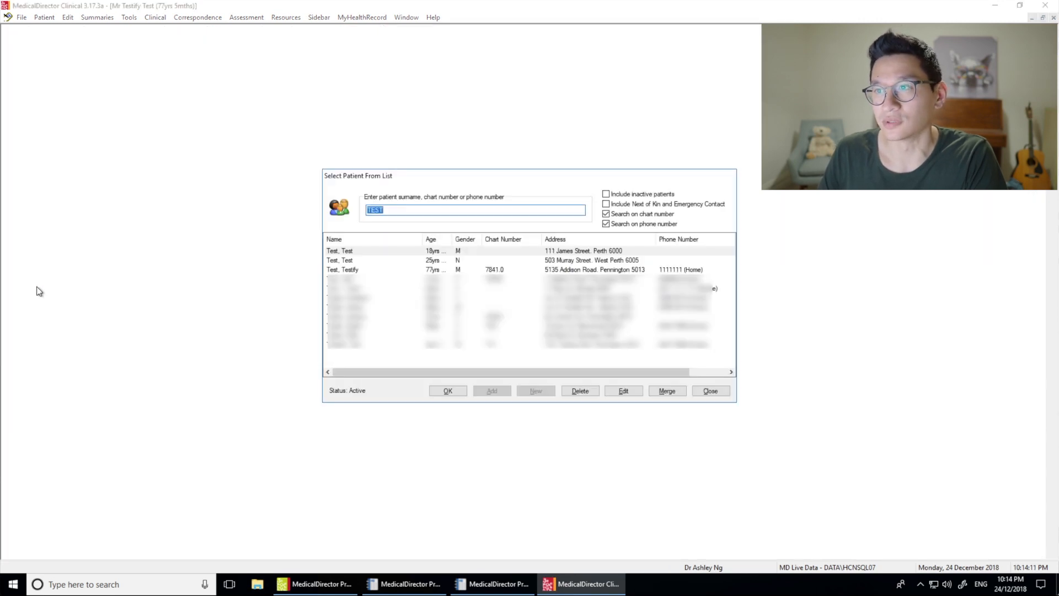
key(BackSpace)
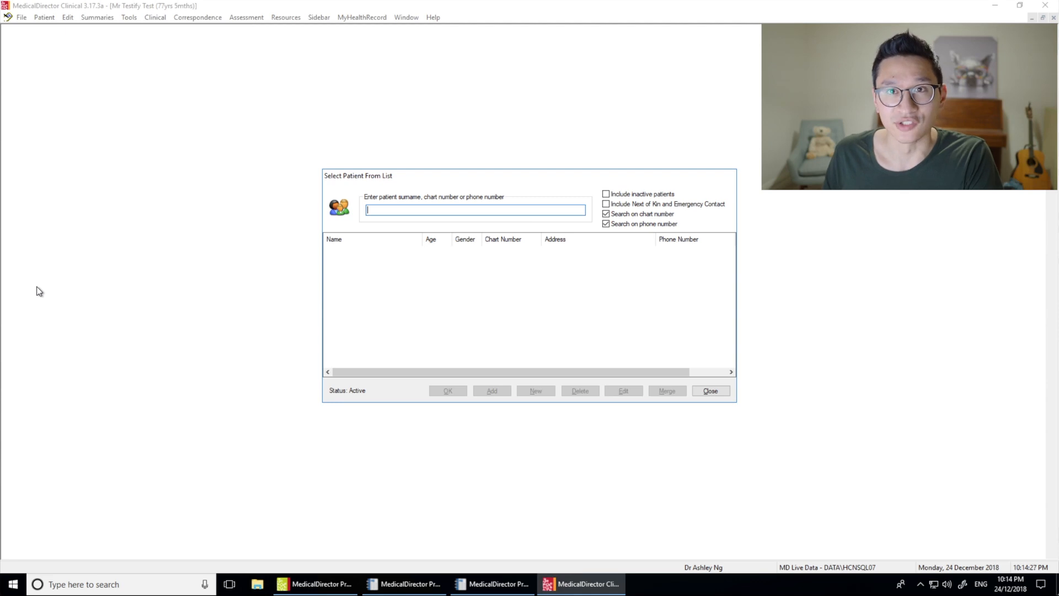
text(ROMANOSF)
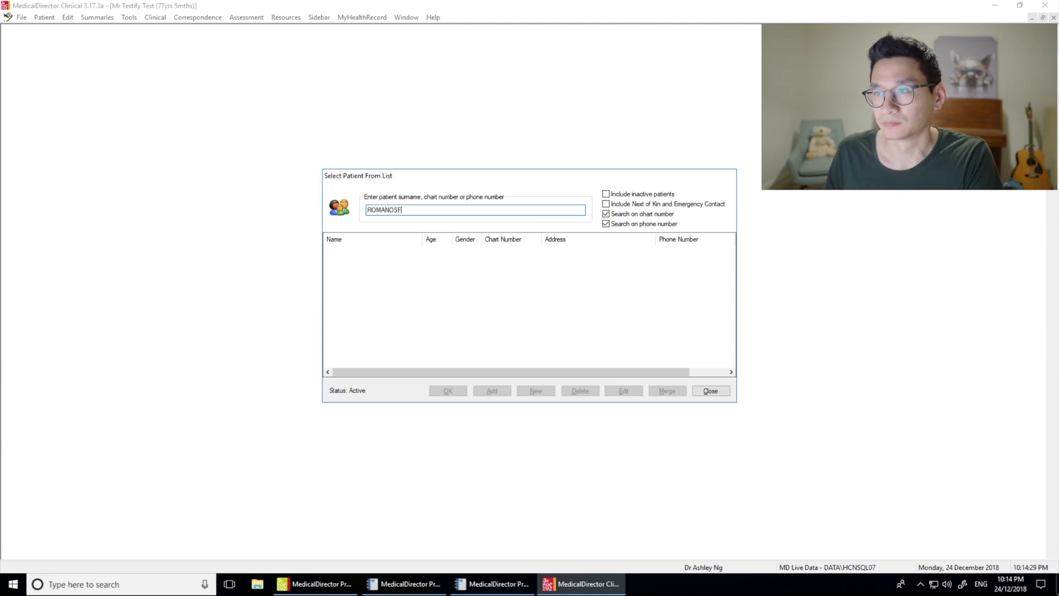
key(BackSpace)
key(BackSpace)
text(FF)
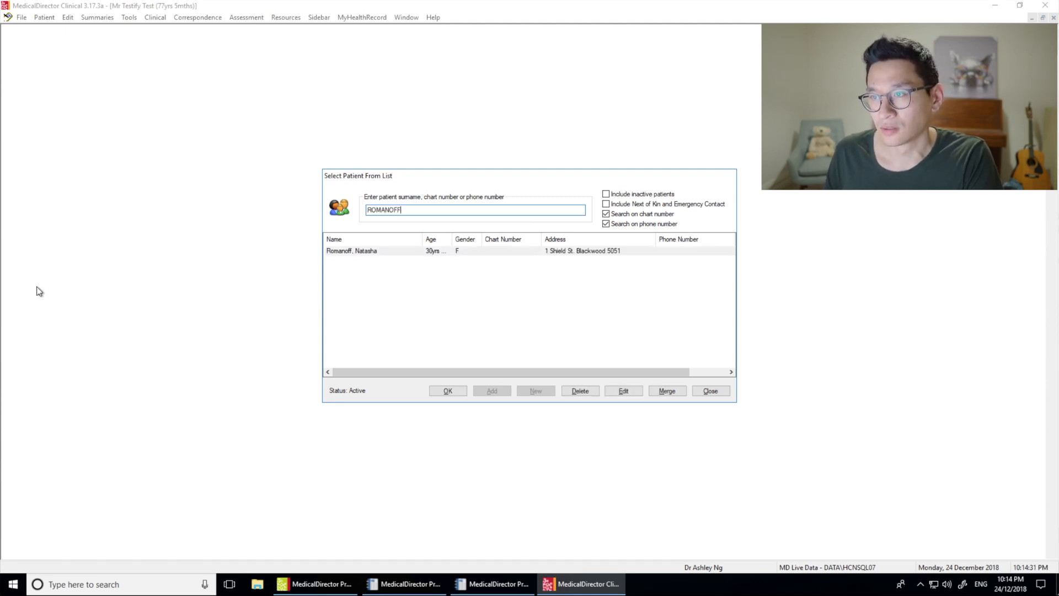
double_click(346, 253)
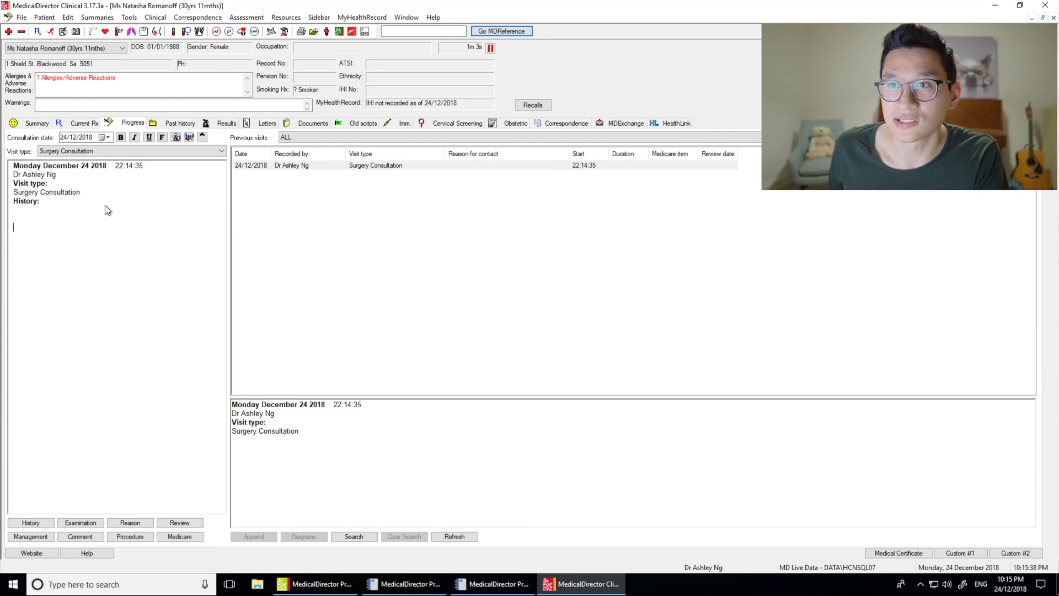
- Examine the allergies, adverse reactions and warnings in the patient's details, trying the no-known-allergies option and the form for adding an allergy
click(90, 79)
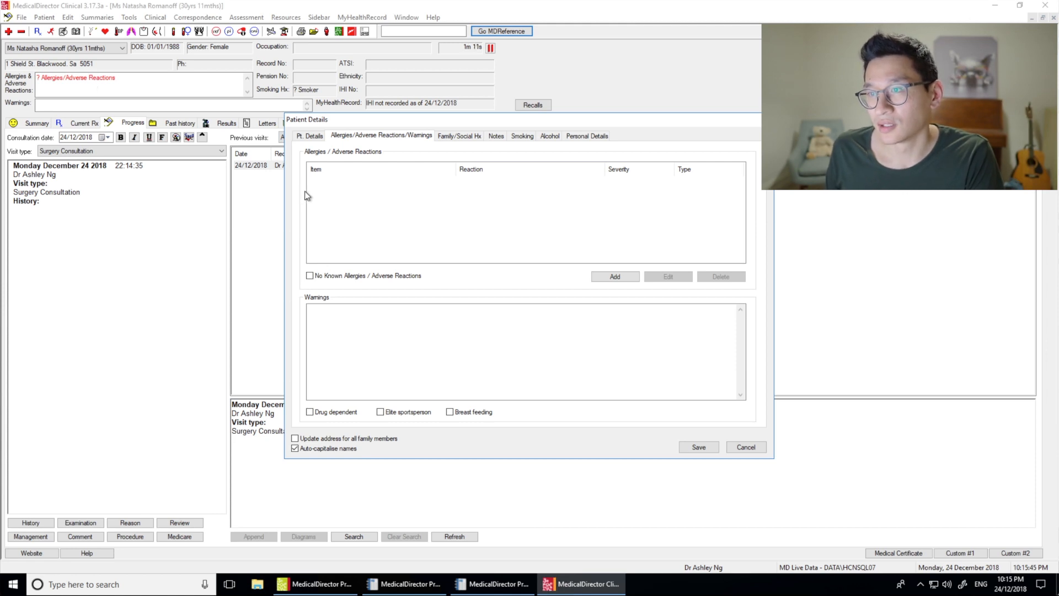
click(333, 275)
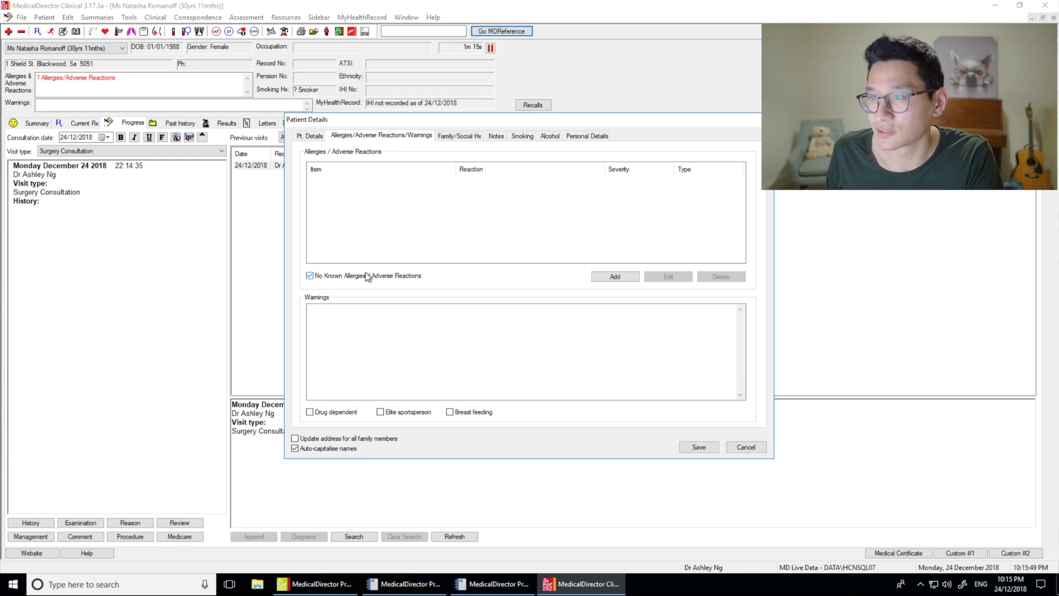
click(366, 275)
click(613, 275)
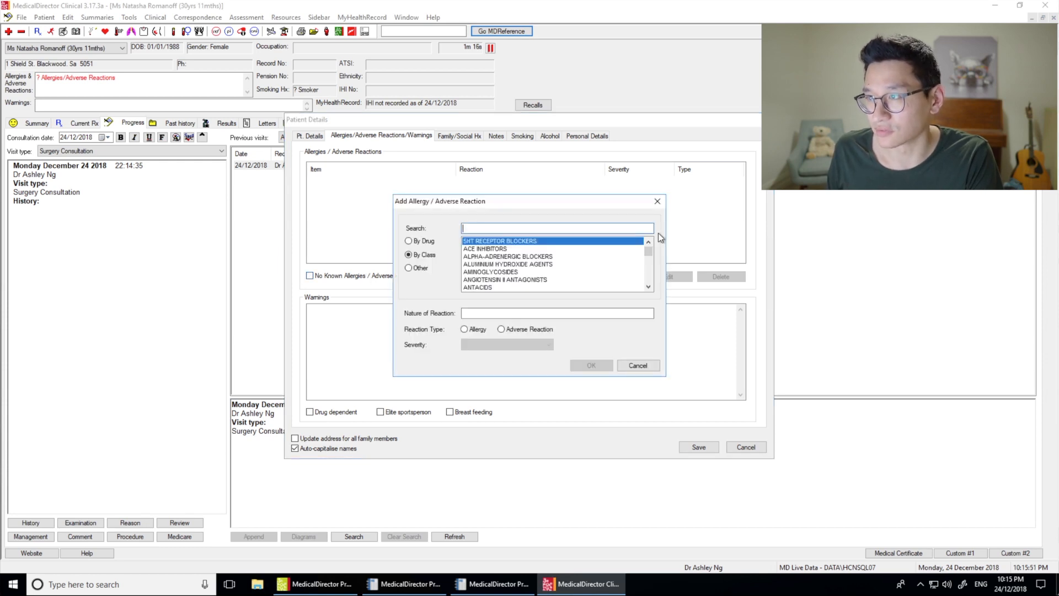
click(657, 202)
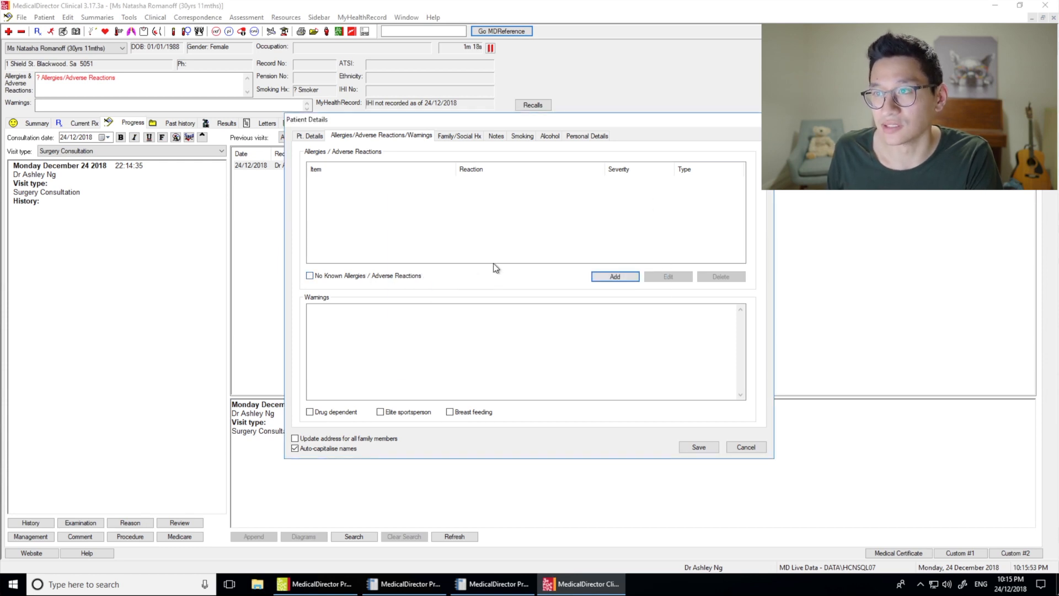
click(402, 326)
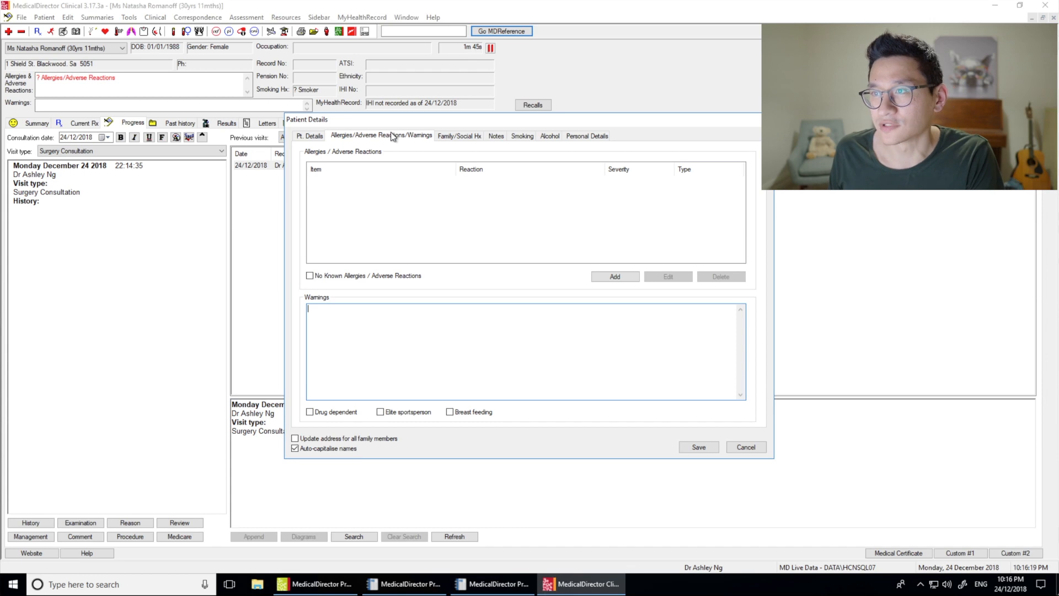
- View the family and social history, occupation and notes sections of the patient's details
click(450, 135)
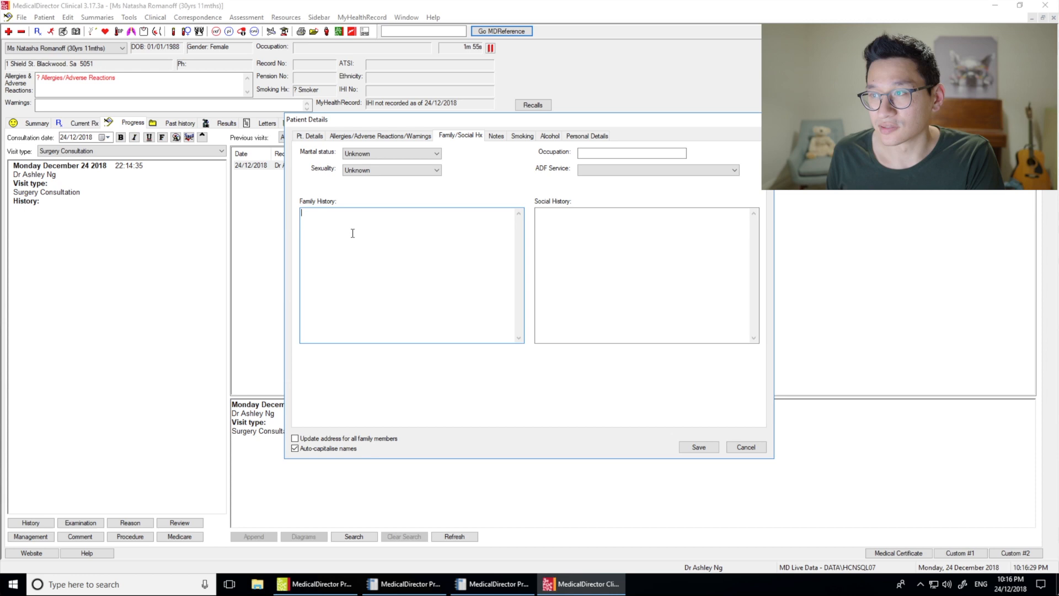
click(598, 155)
click(438, 267)
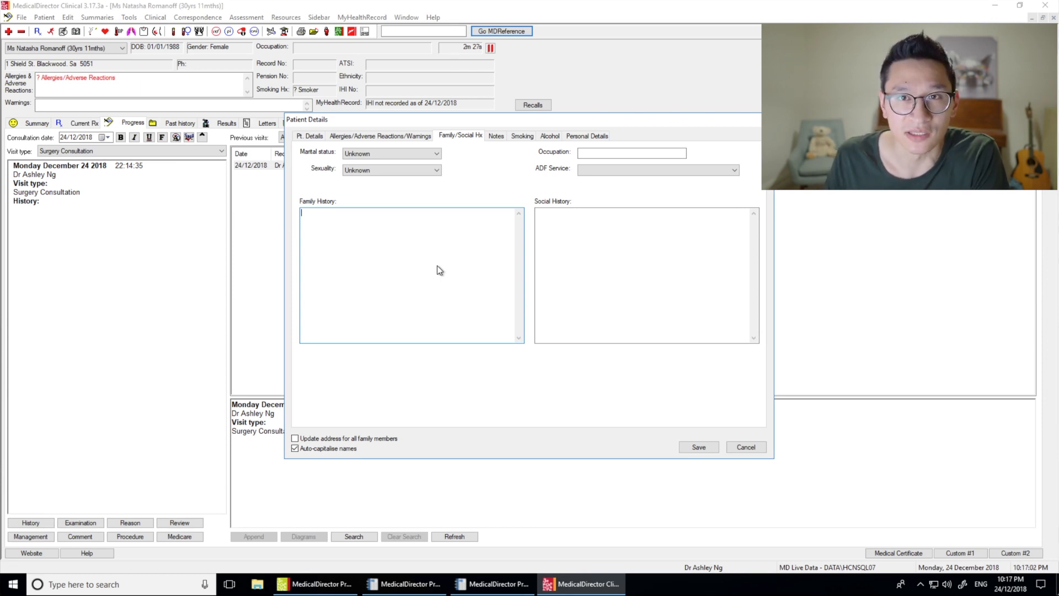
click(499, 137)
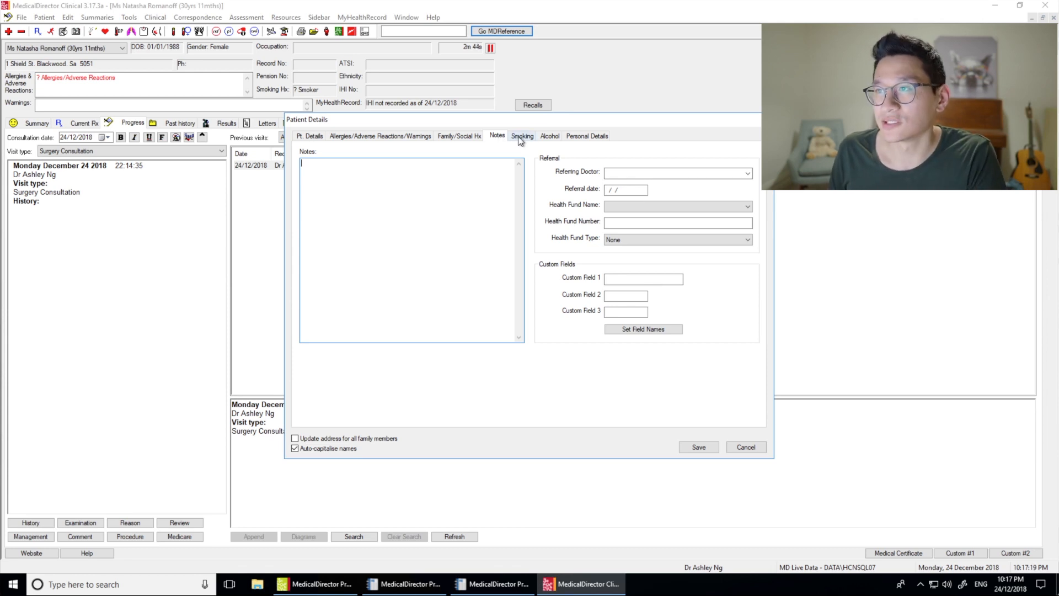
- Record the patient as never smoked, complete the alcohol assessment with monthly or less, 1 or 2 drinks and never six or more, and save the details
click(521, 137)
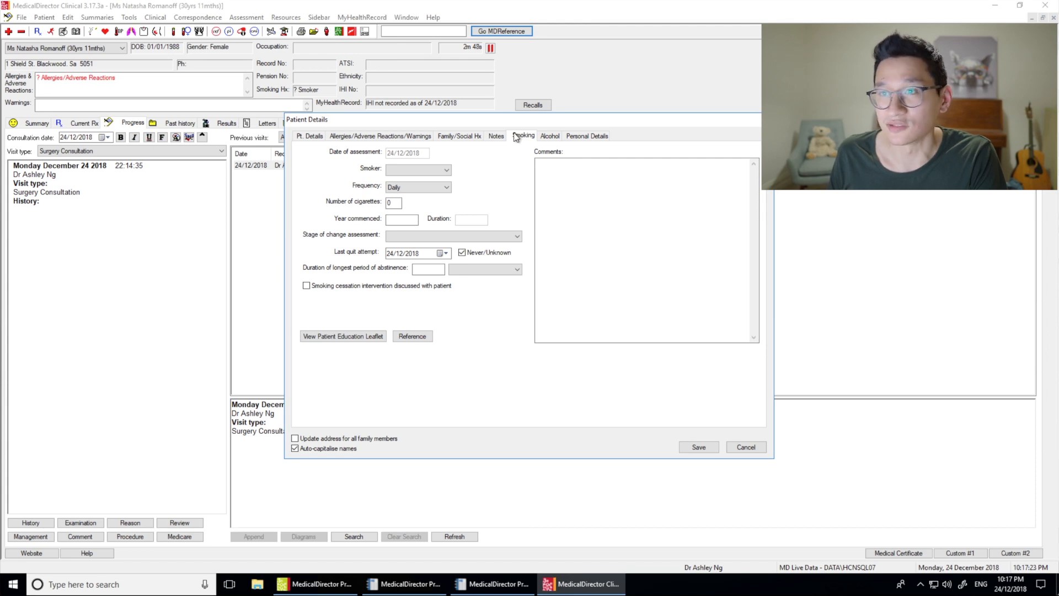
click(392, 170)
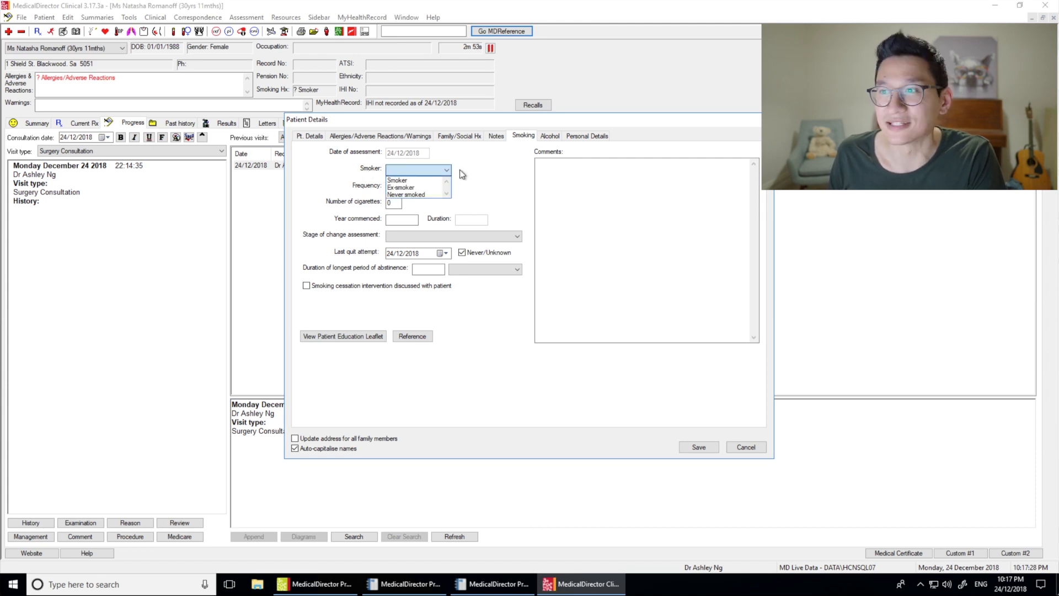
click(482, 174)
click(549, 137)
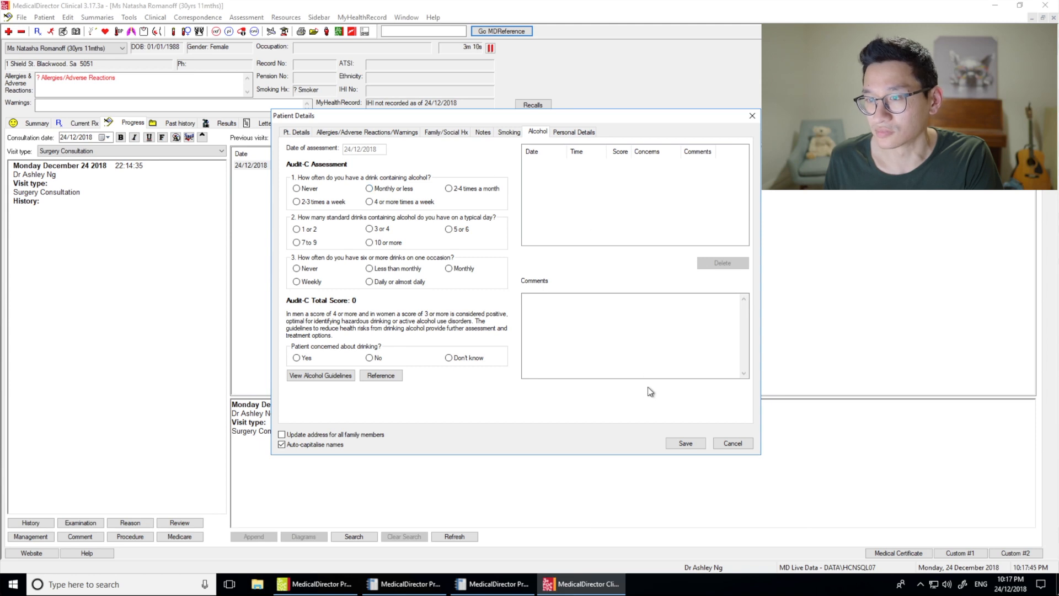
key(ctrl+Tab)
click(684, 444)
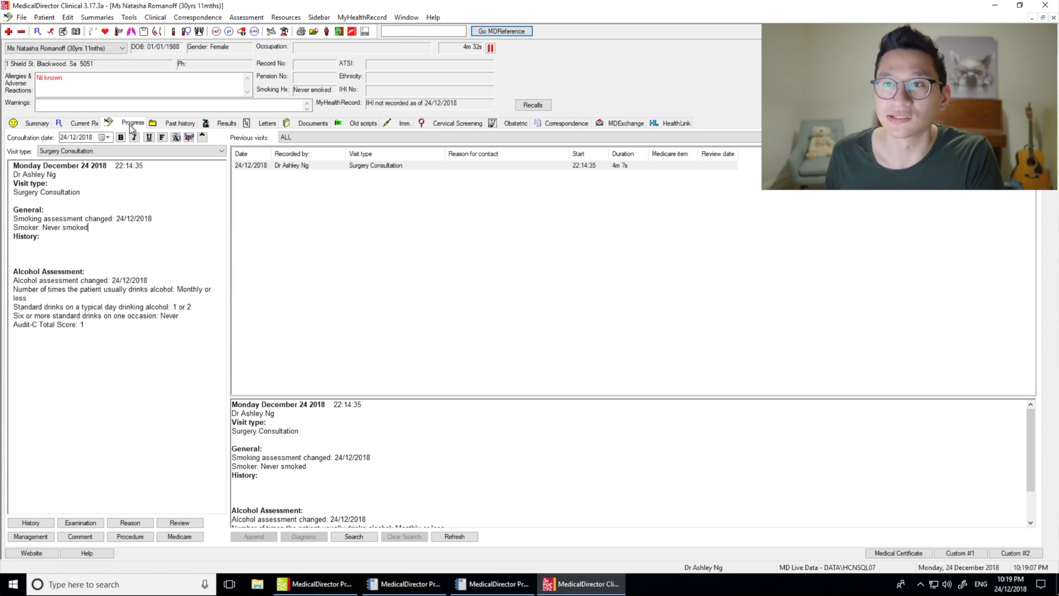
- Mark the patient as not taking any medications in the current prescriptions and return to the progress notes
click(81, 124)
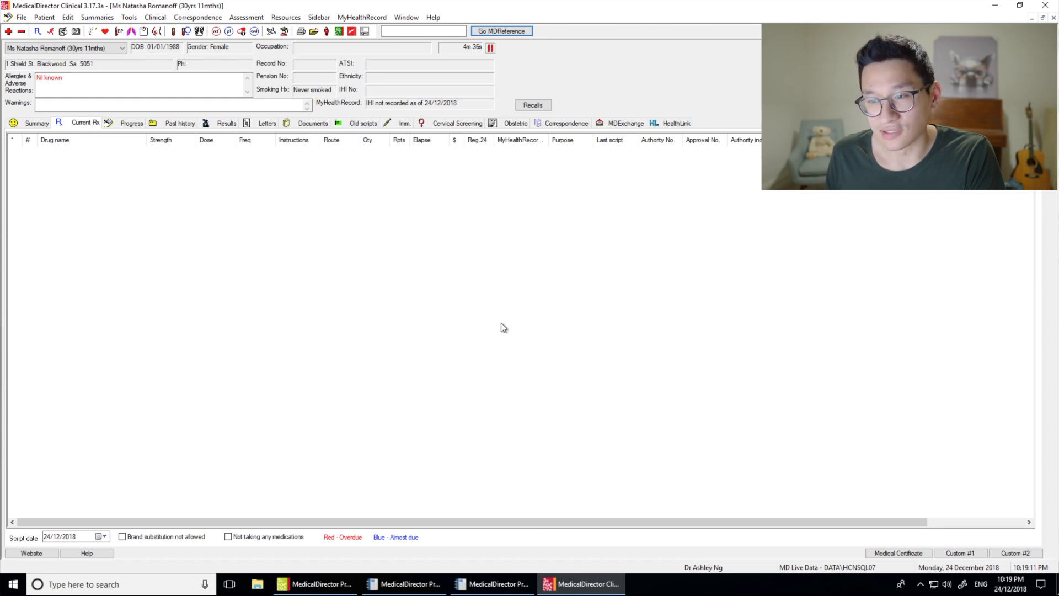
click(240, 538)
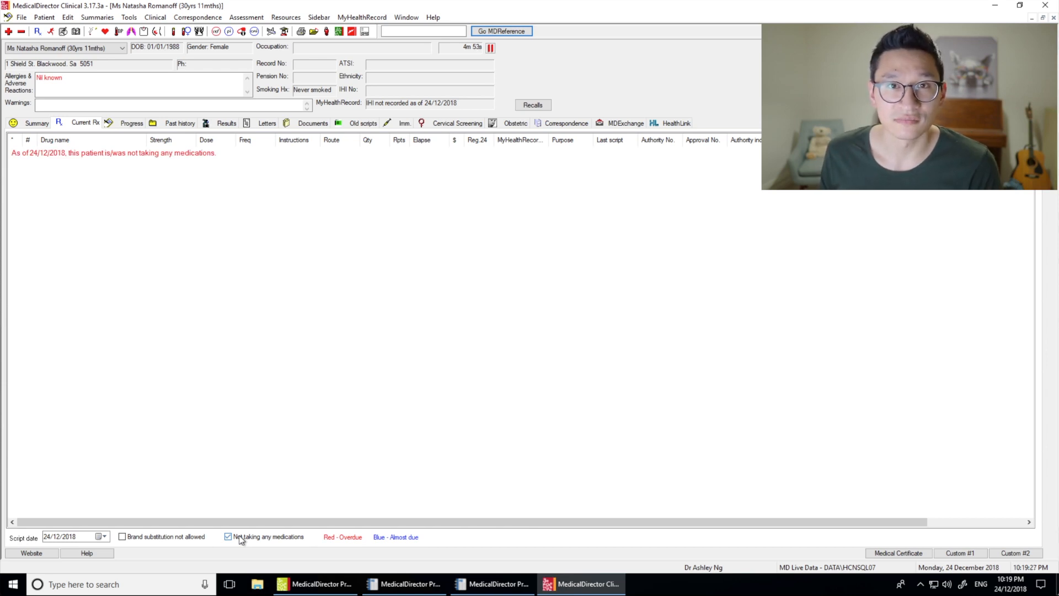
click(132, 123)
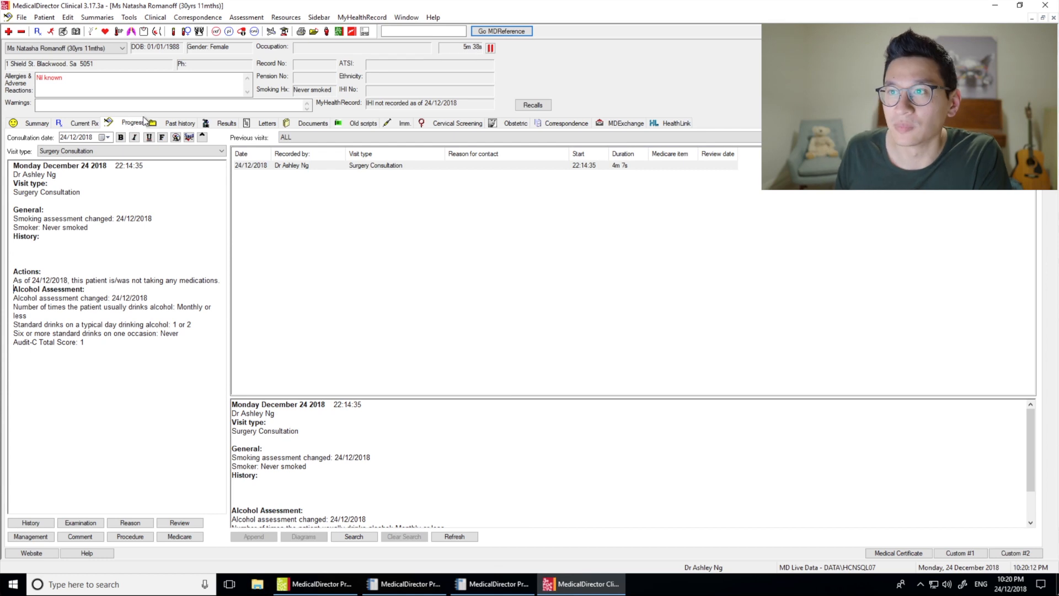
- Start a new pregnancy record with LMP 26/11/2018 and a typical cycle of 28 days, and save it
click(507, 125)
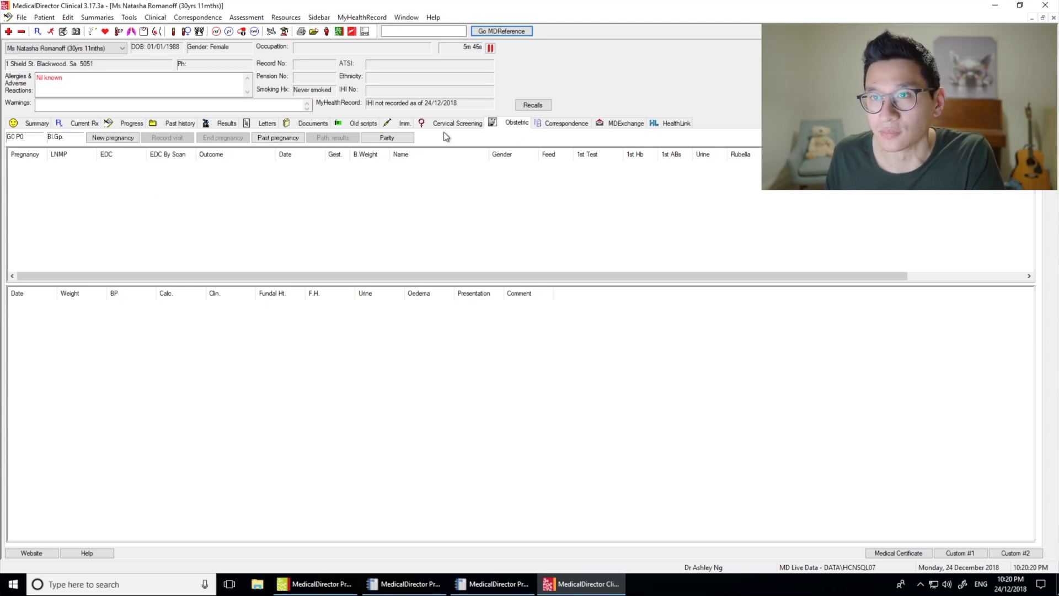
click(113, 138)
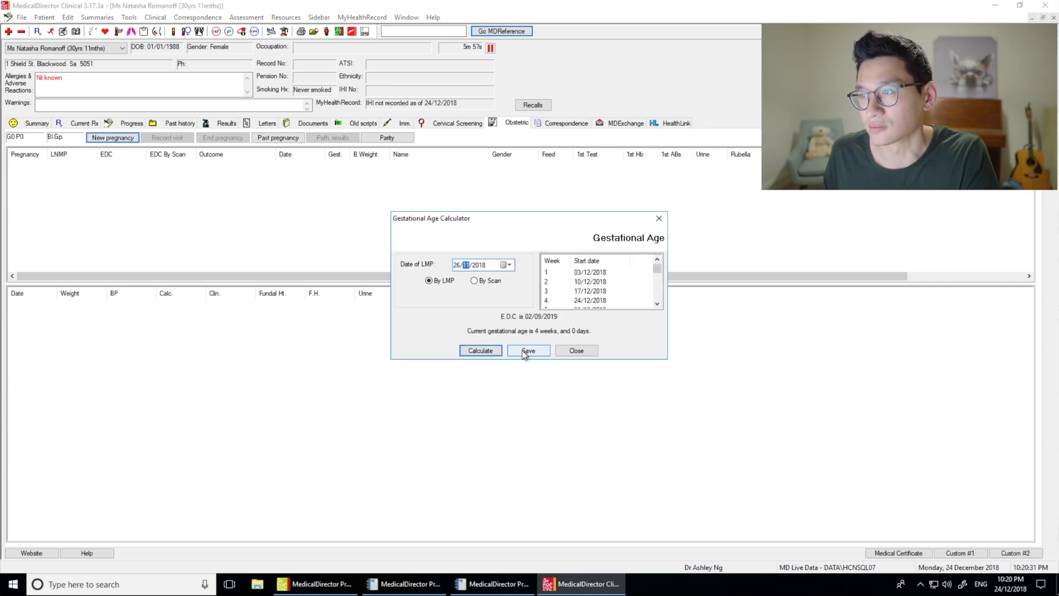
click(524, 350)
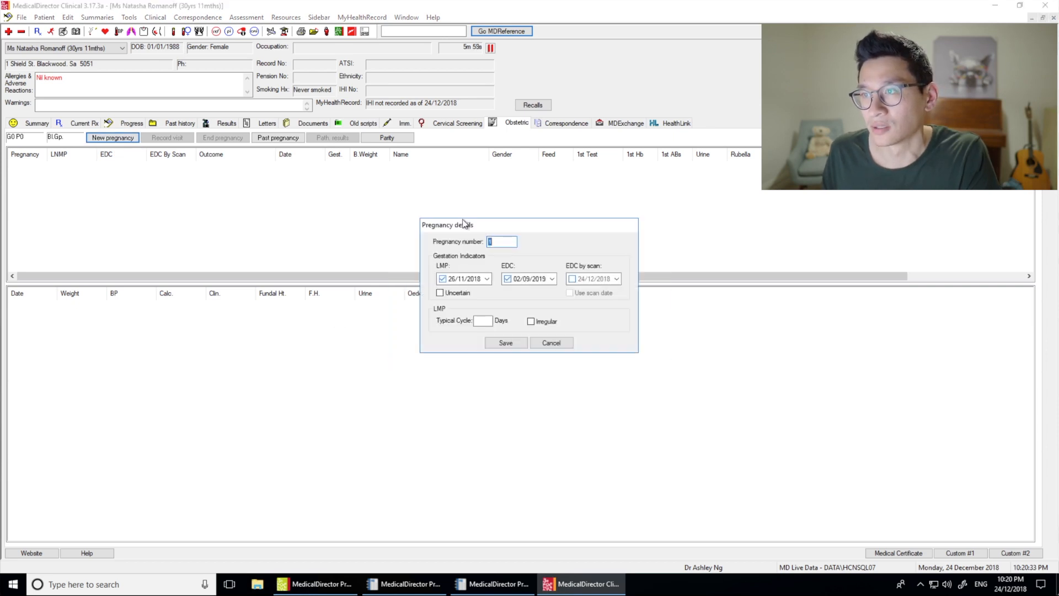
click(481, 320)
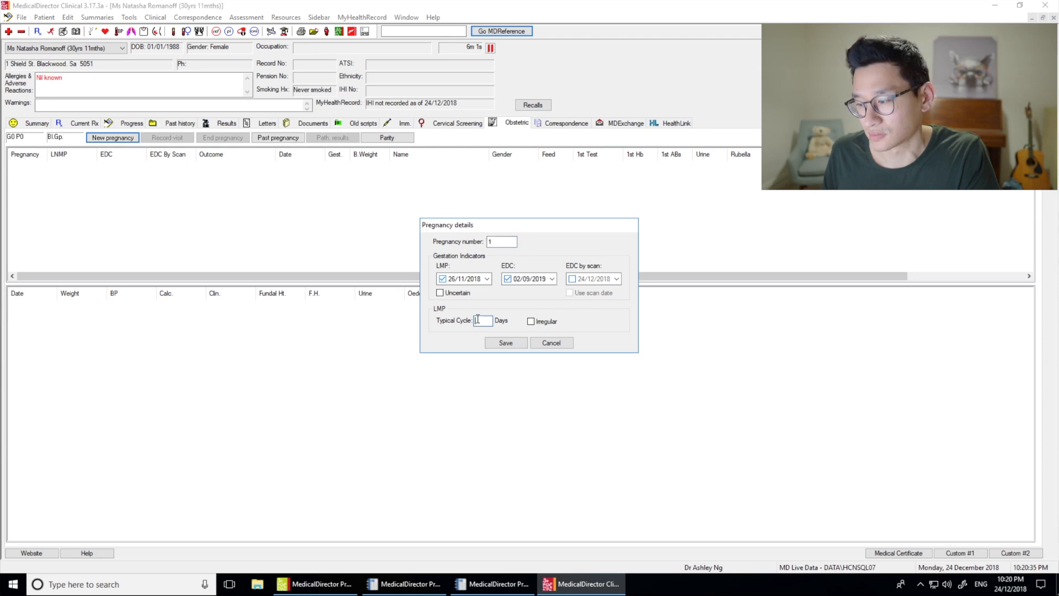
text(28)
click(517, 344)
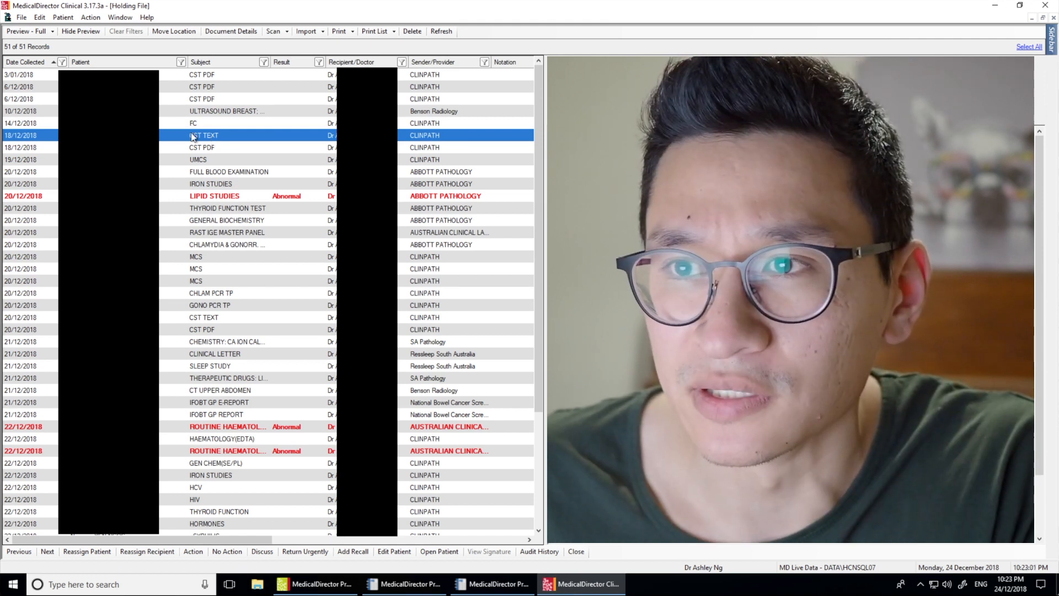
- View the cervical screening result form for the 18/12/2018 CST TEXT result in the Holding File, and close it without adding the result
right_click(193, 136)
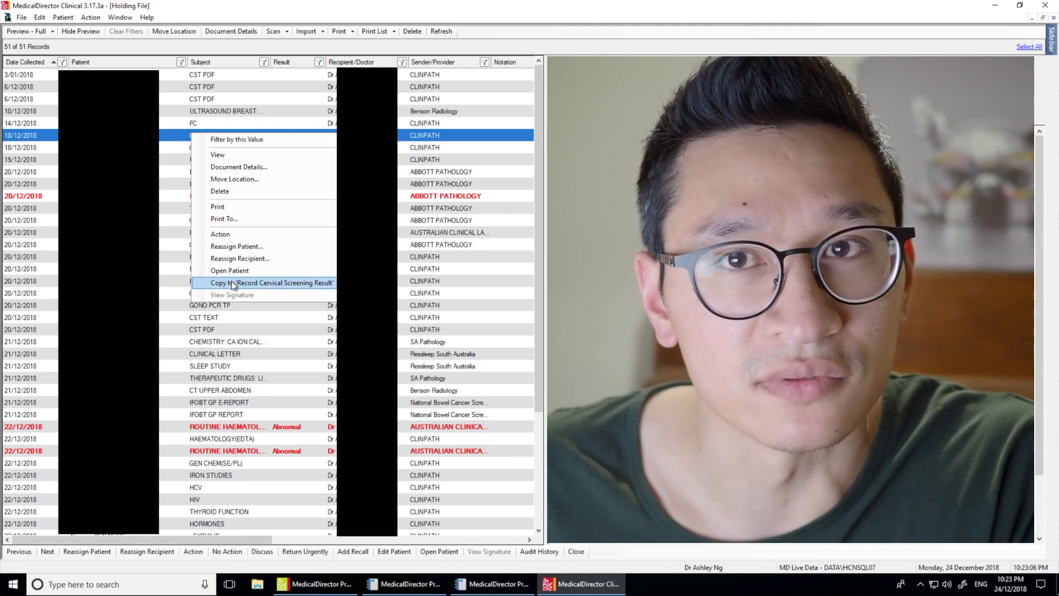
click(232, 283)
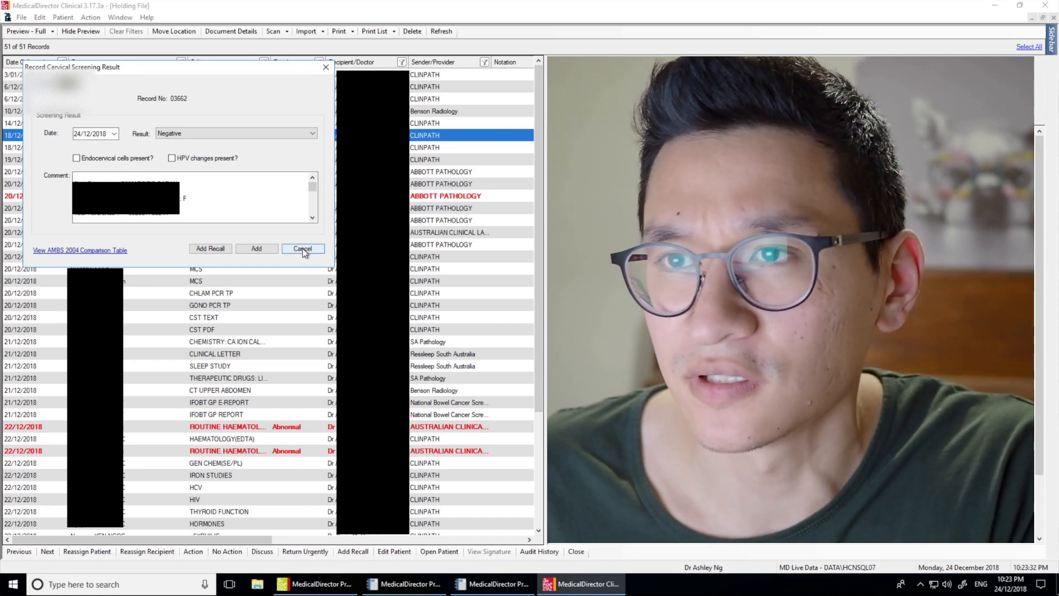
click(302, 248)
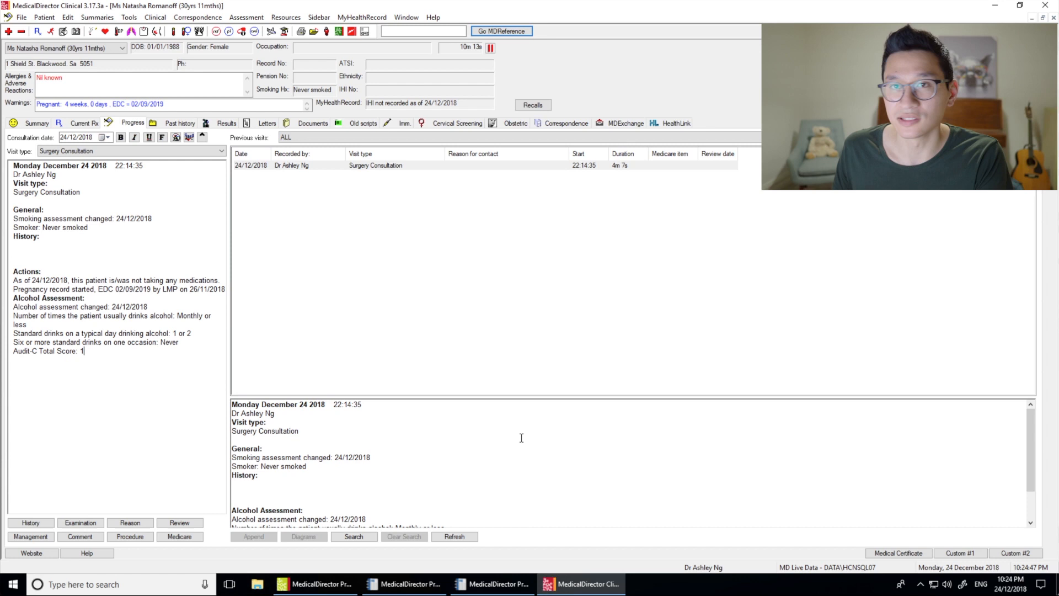
- View the certificate of sickness generated for the patient and close it without saving
click(892, 553)
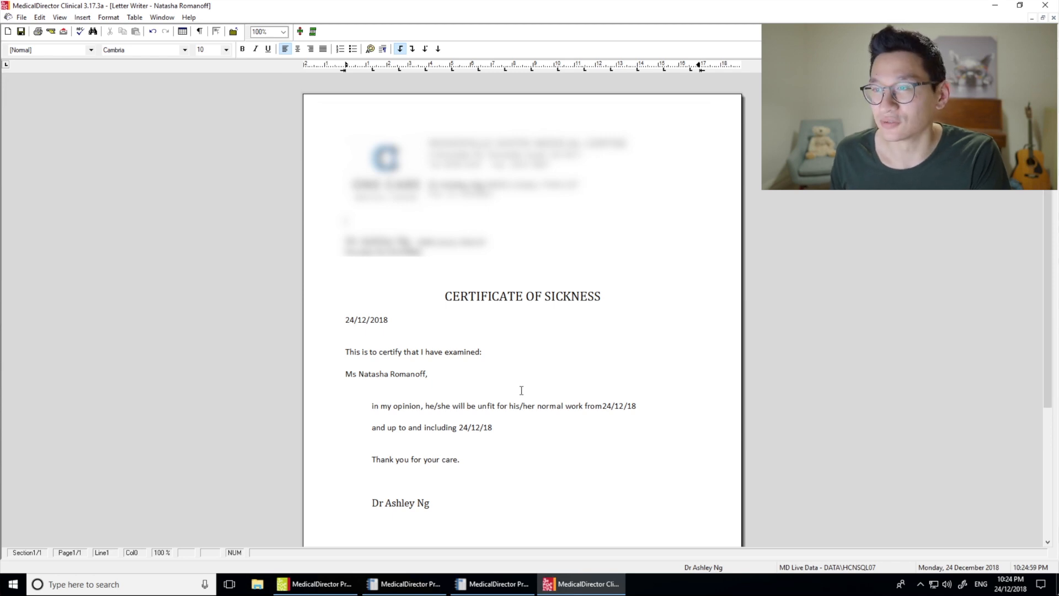
key(Escape)
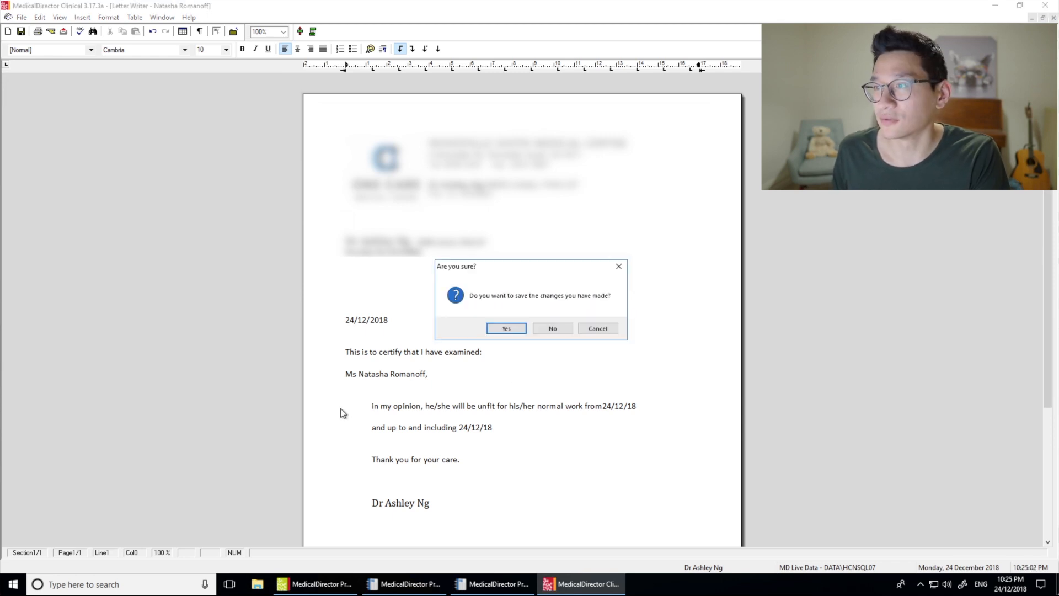
click(551, 330)
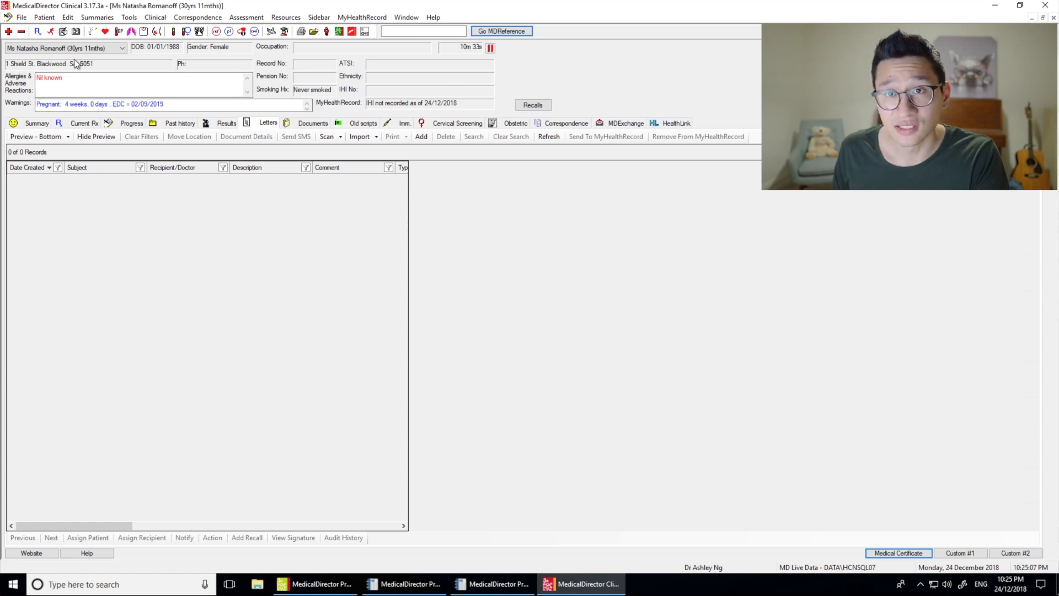
- Open a blank letter in the Letter Writer and return to the progress notes in the patient's record
click(63, 32)
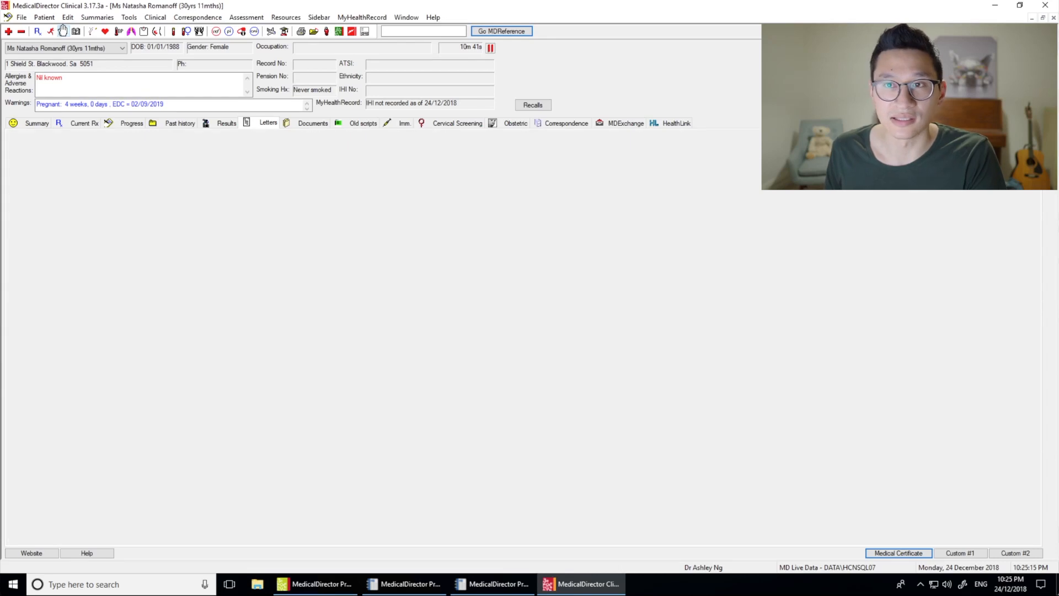
click(22, 17)
click(27, 26)
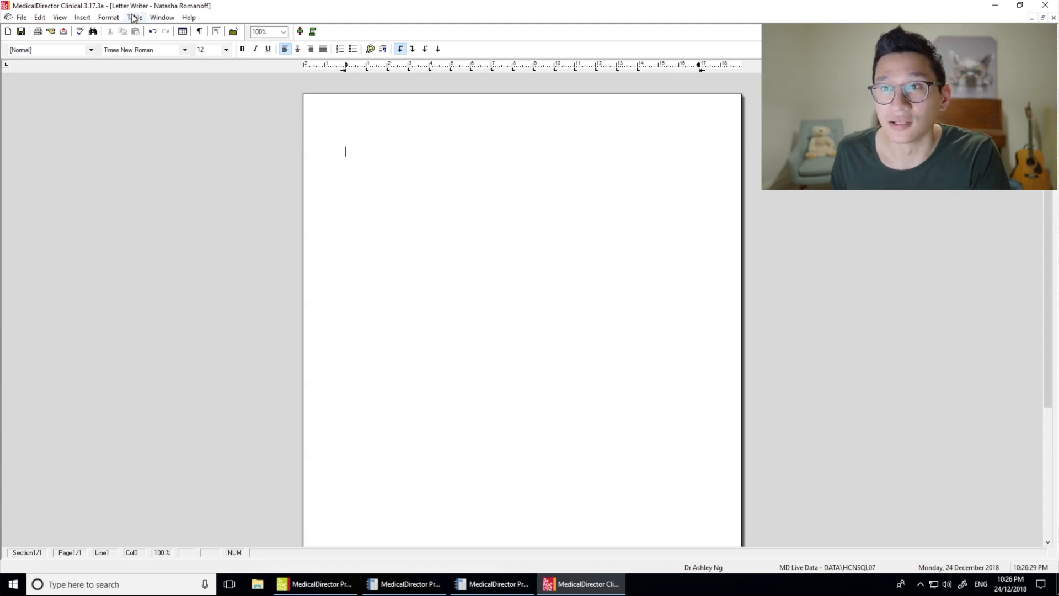
click(161, 17)
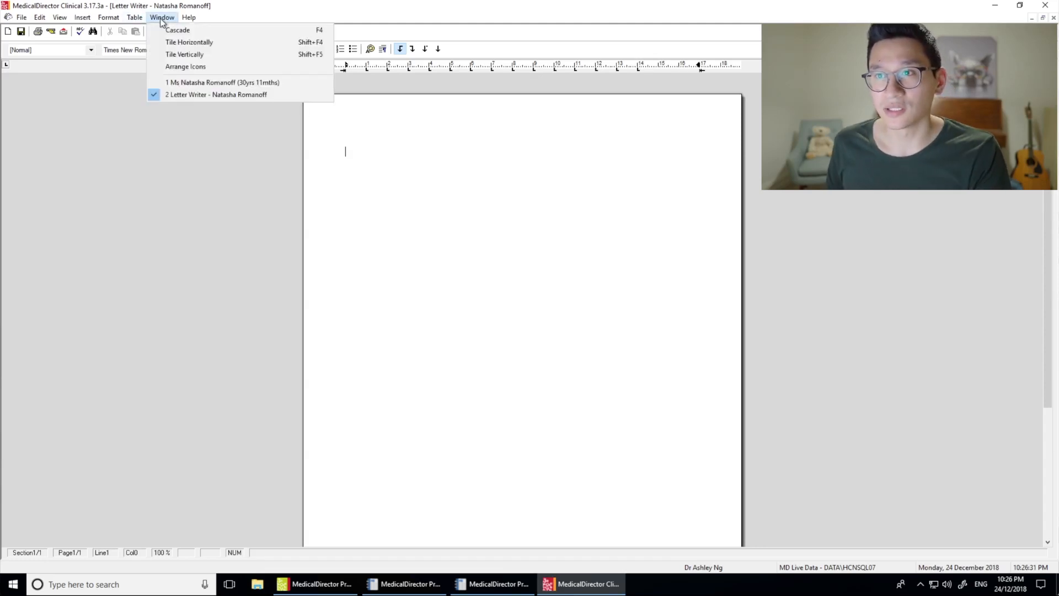
click(172, 84)
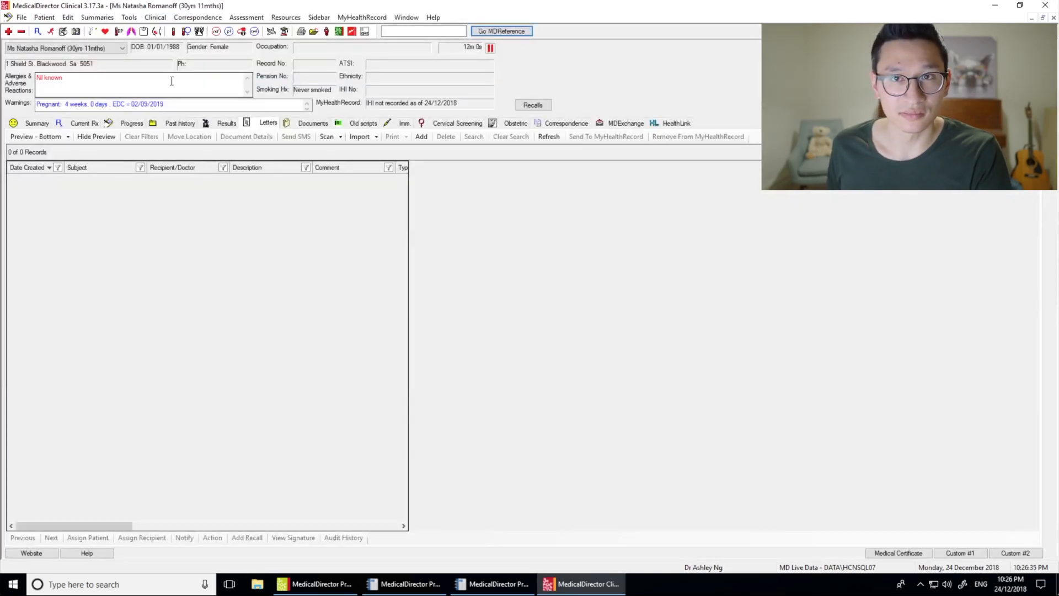
click(133, 122)
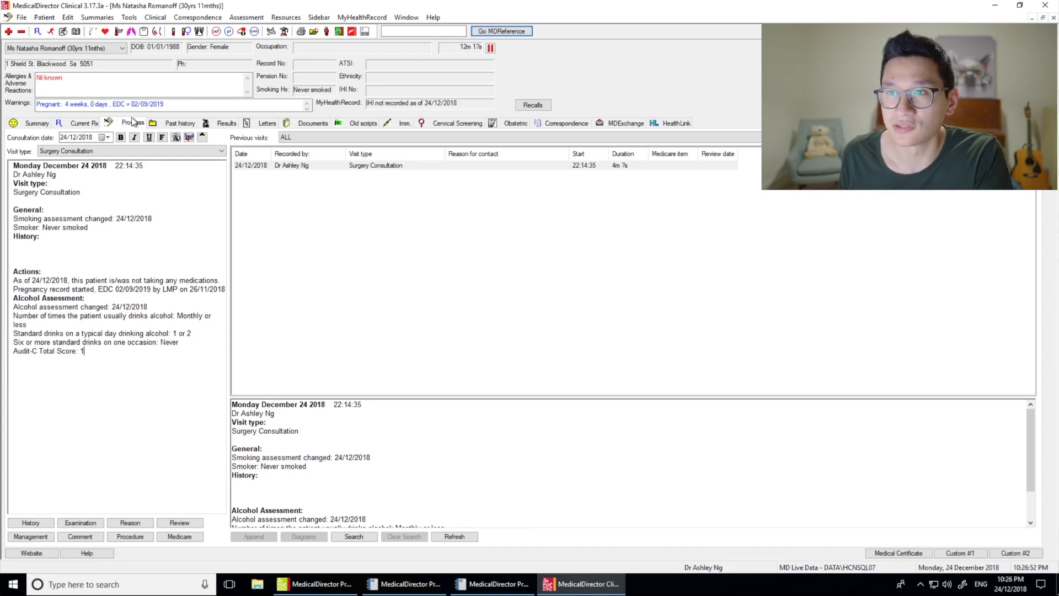
- View the cervical cytology request form for the patient
click(187, 32)
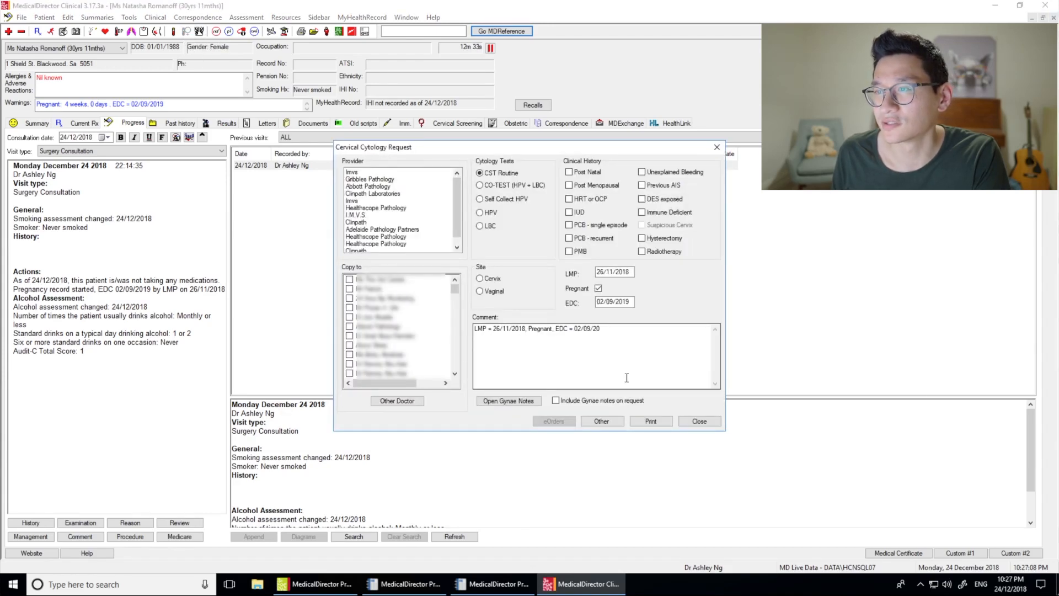
drag(494, 146, 481, 141)
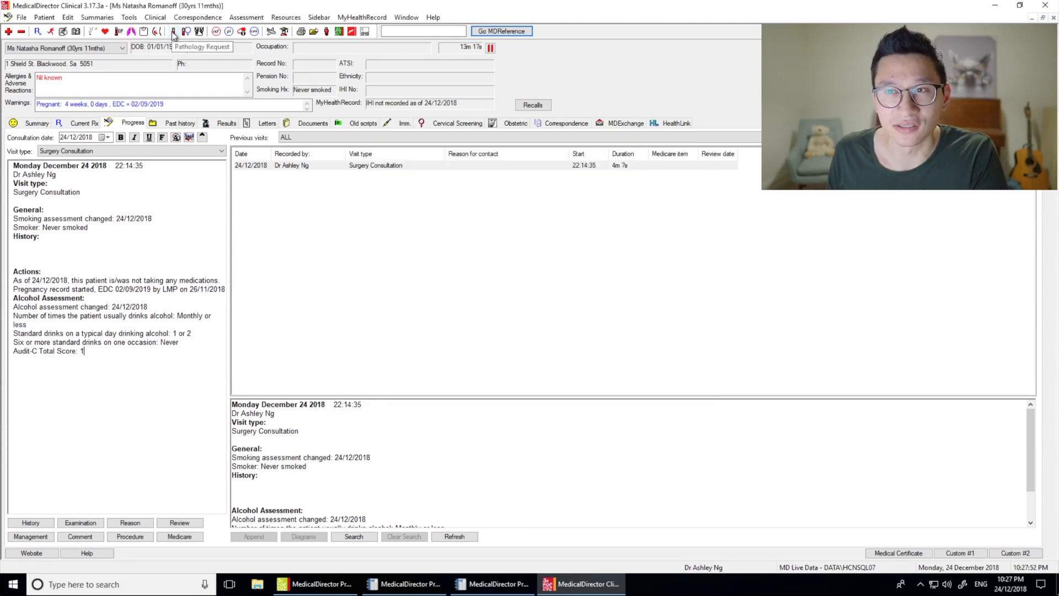
- Create a pathology request for Homocysteine, MFHTR and TFTs, and add urine MCS to the requested tests
click(174, 33)
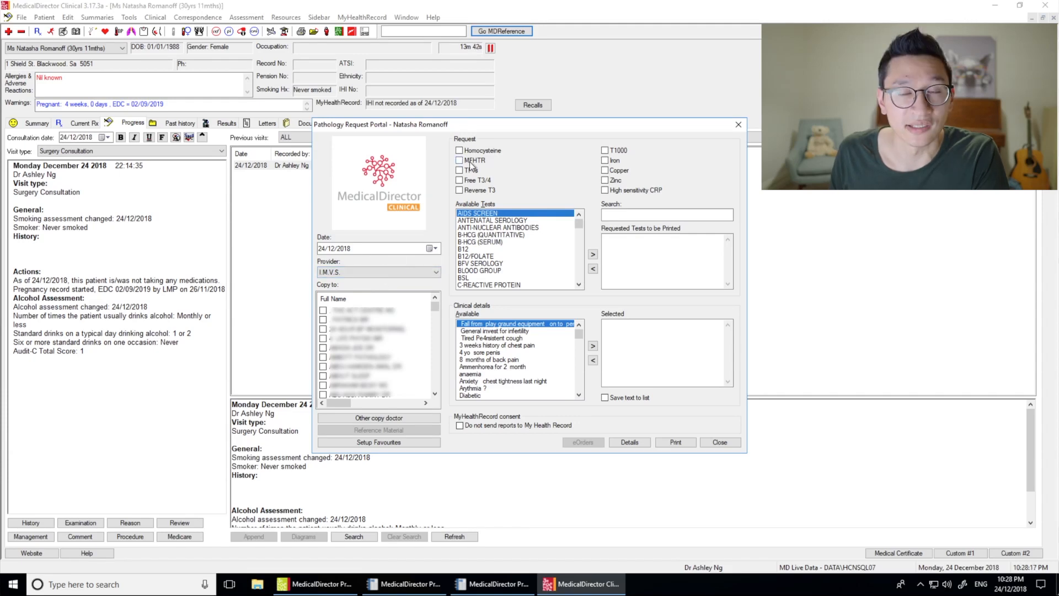
click(476, 151)
click(476, 160)
click(473, 170)
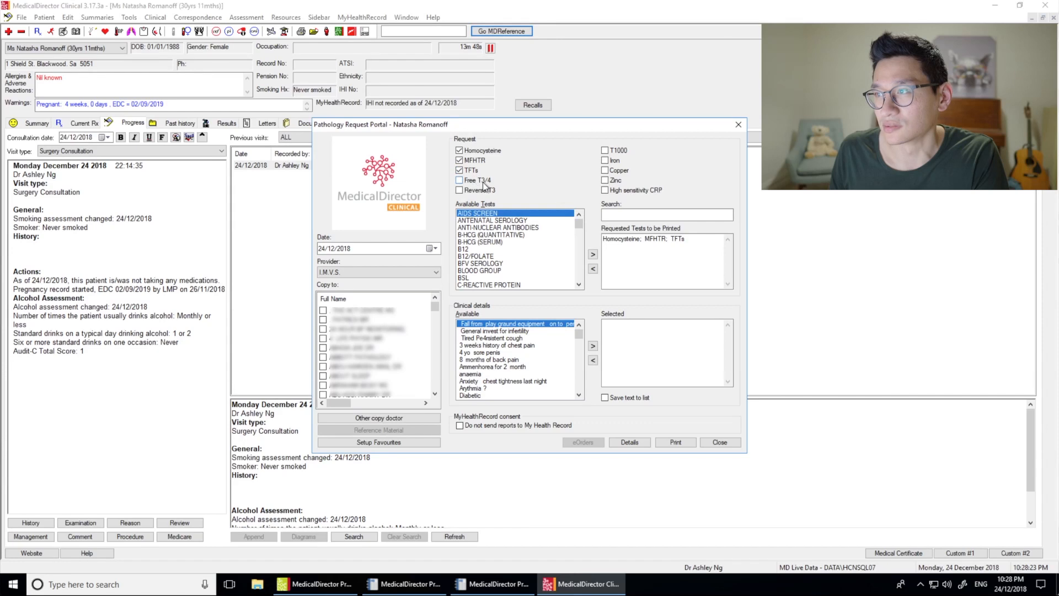
click(717, 251)
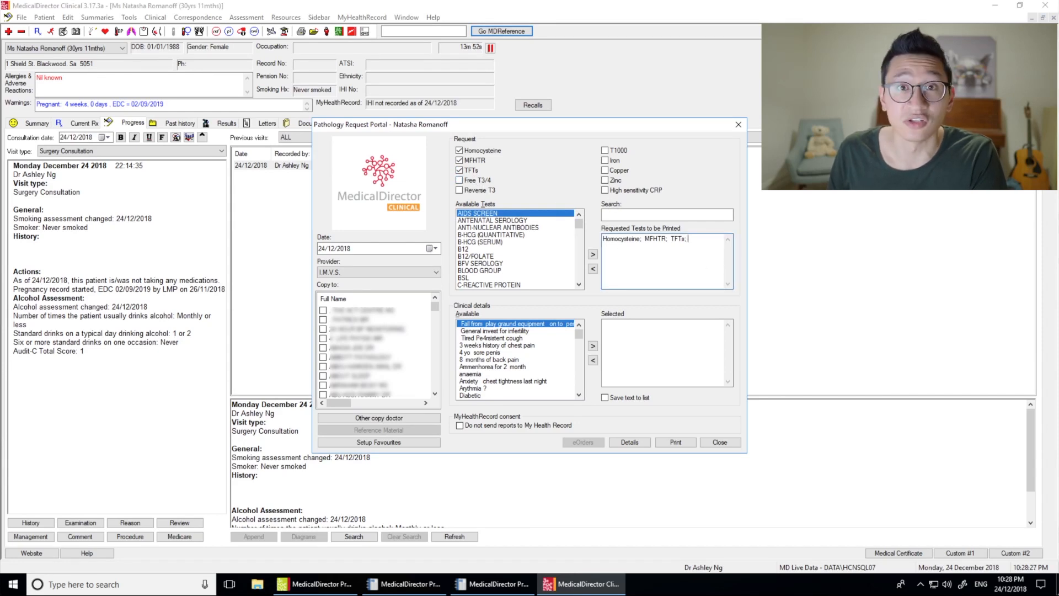
text(urine)
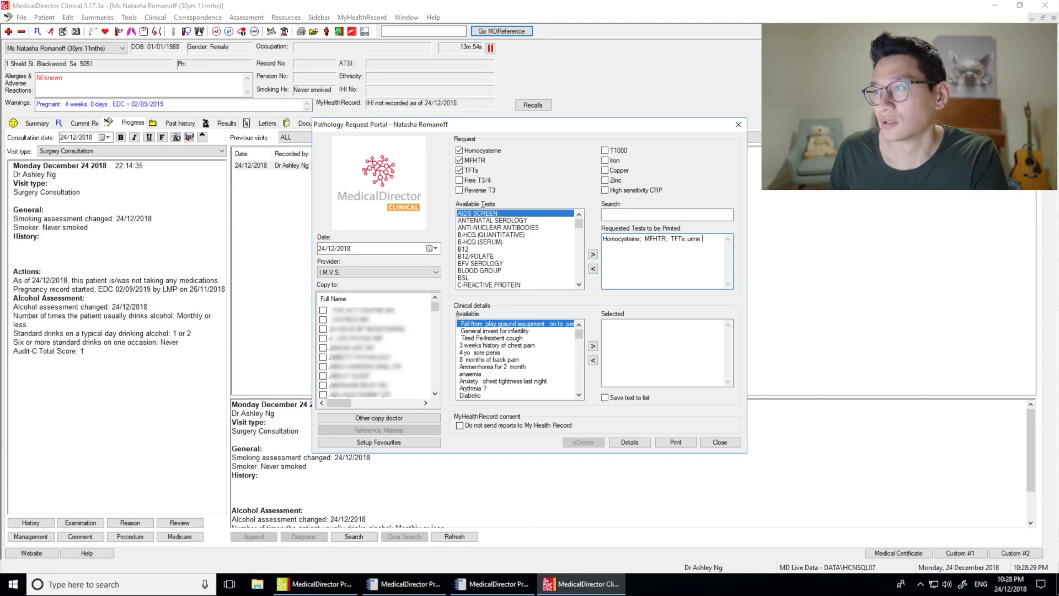
text( MCS)
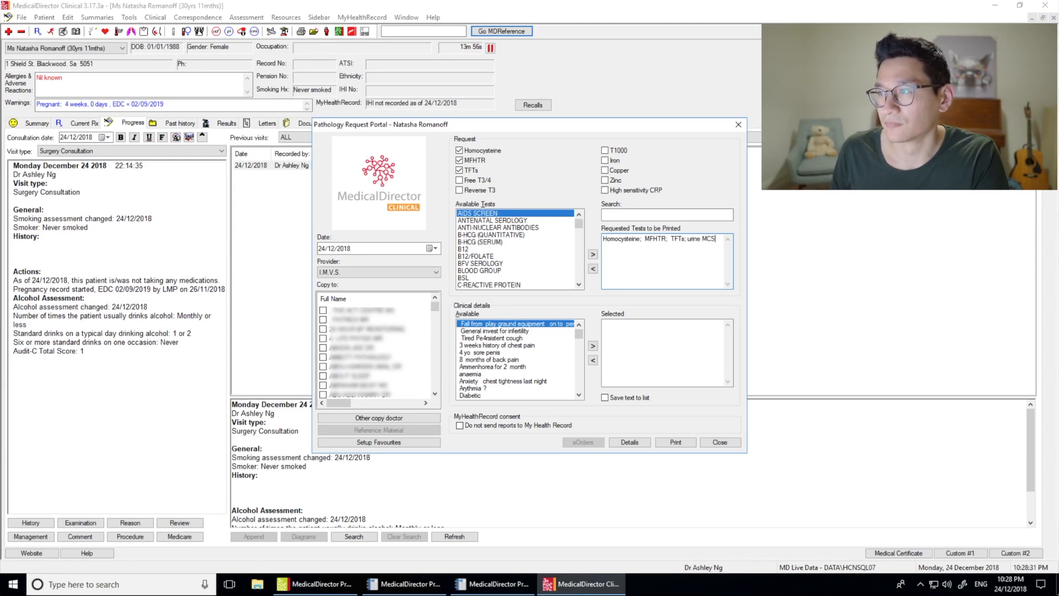
- Enter "?UTI, dysuria" as the clinical details, send the pathology request to print and cancel the printing
click(611, 365)
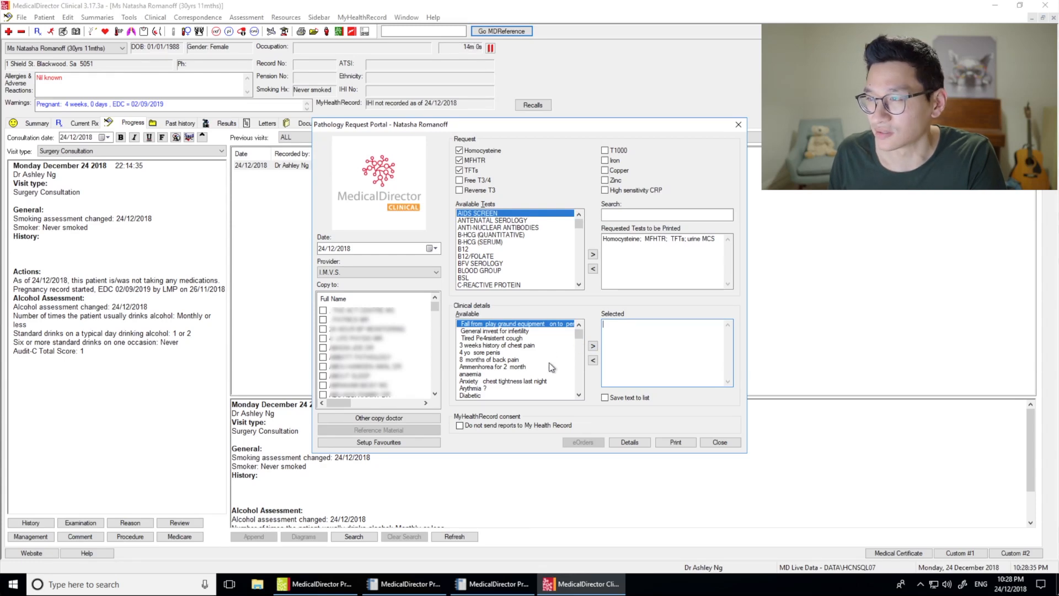
text(?UTI, dysuria)
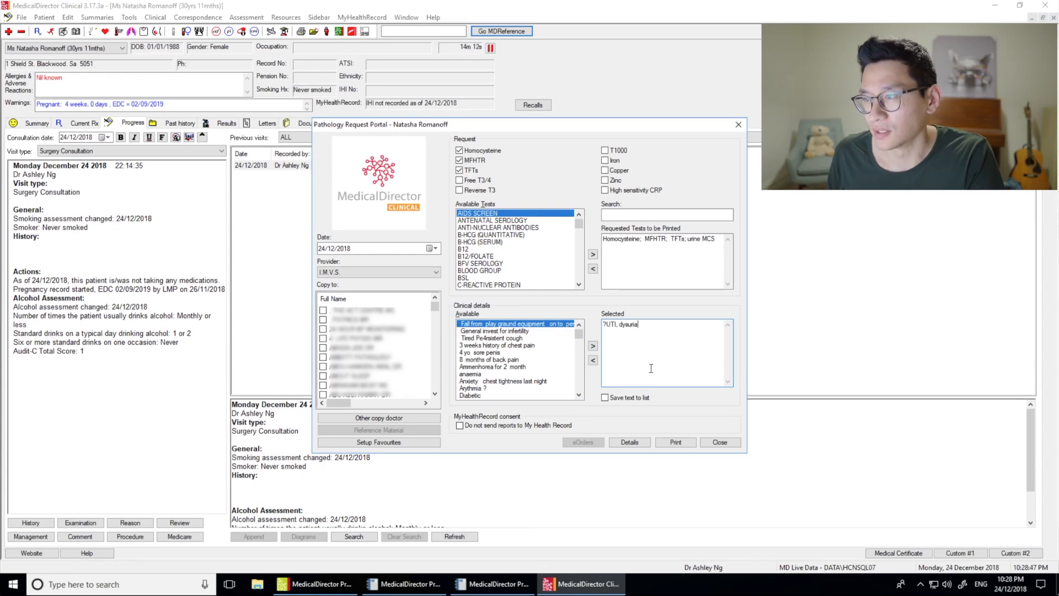
click(676, 443)
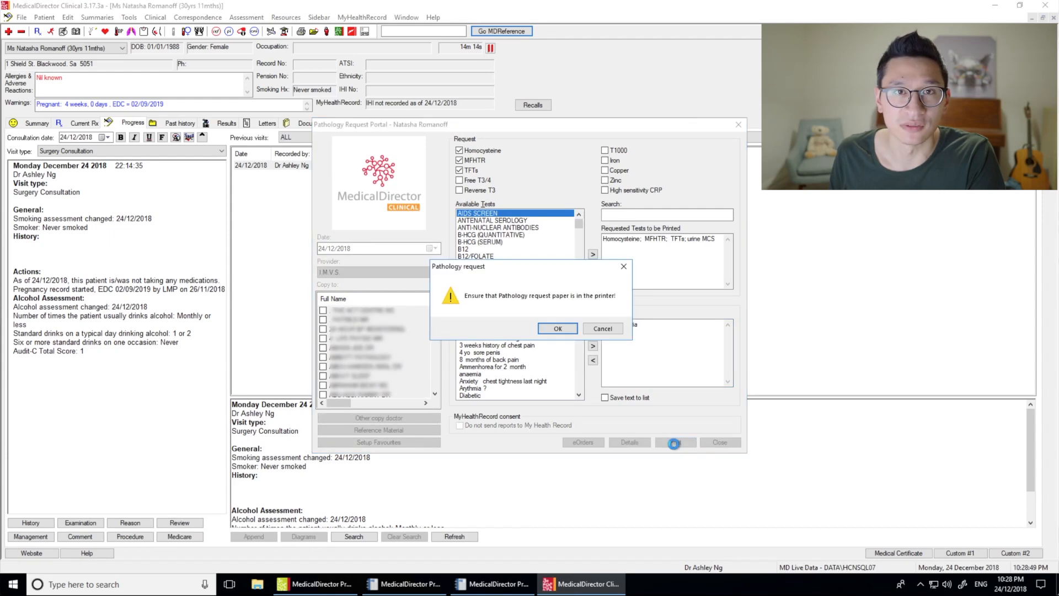
click(603, 328)
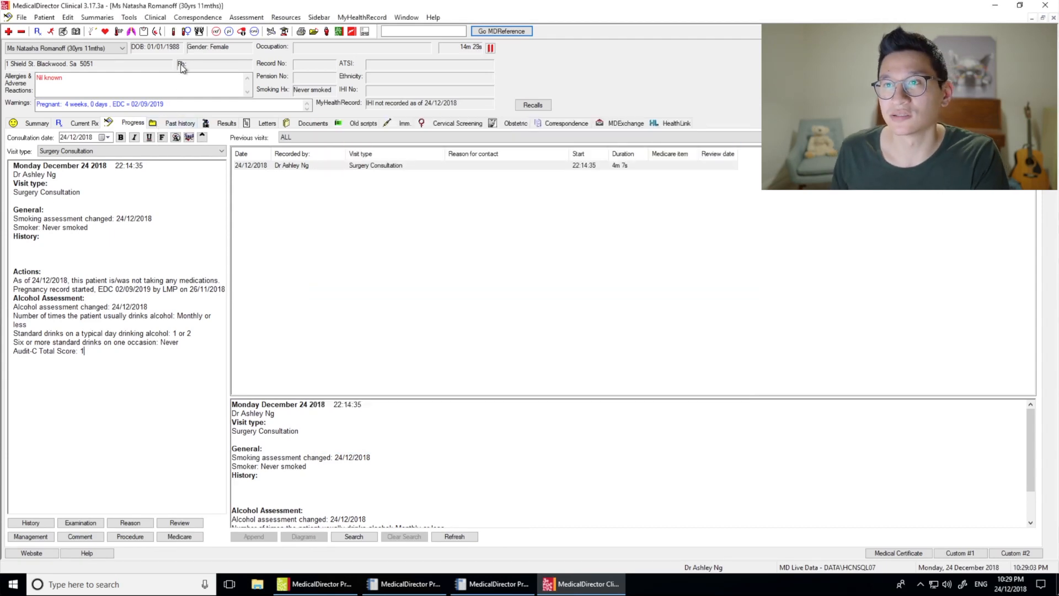
- Open a medical imaging request, choose BENSON RADIOLOGY as the provider, and view the requested tests and clinical details entry areas
click(199, 32)
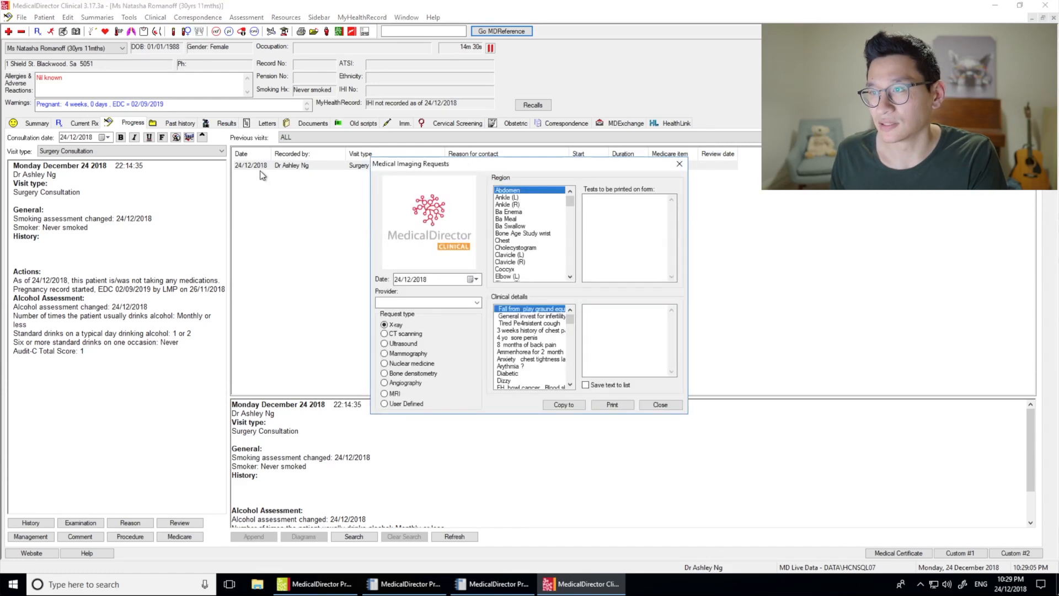
click(477, 303)
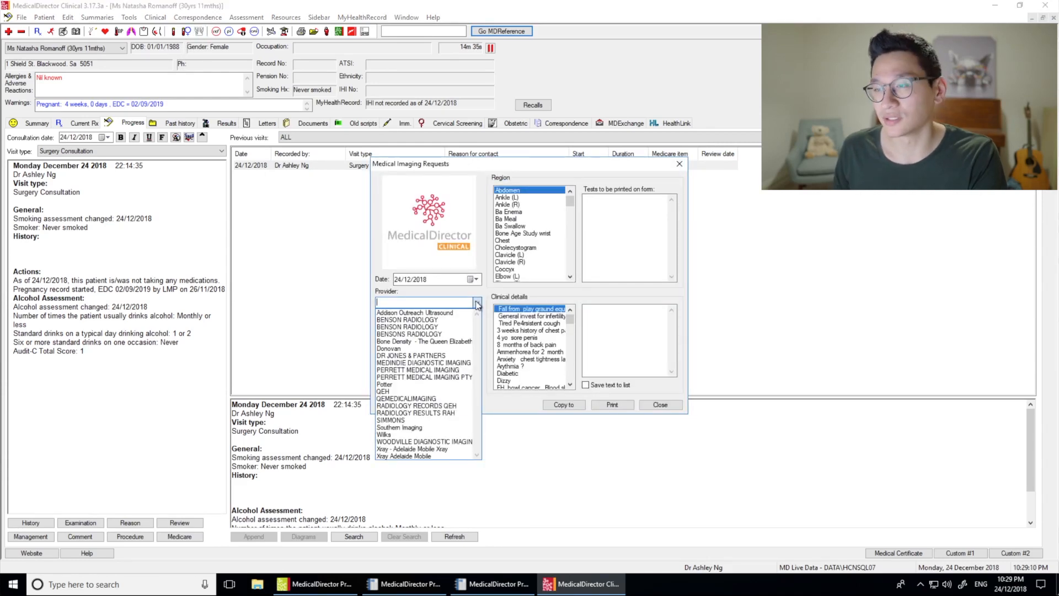
click(435, 321)
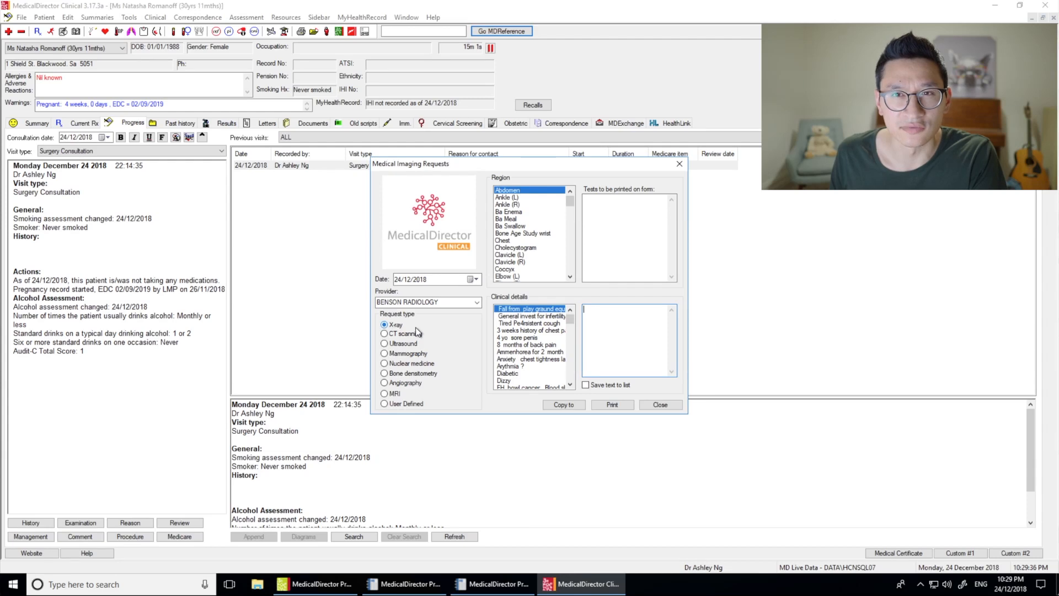
click(624, 222)
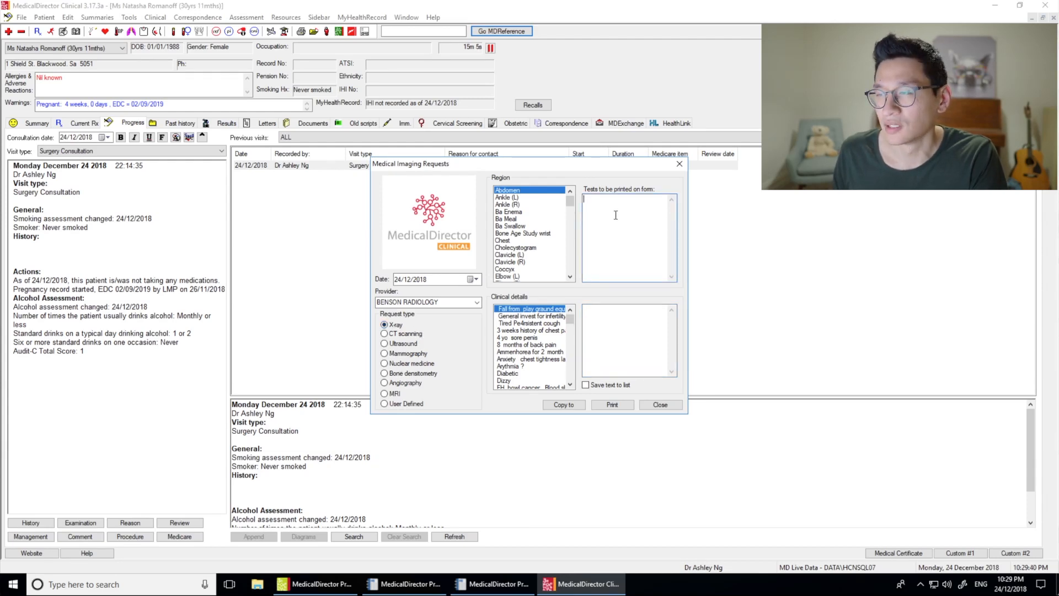
click(613, 324)
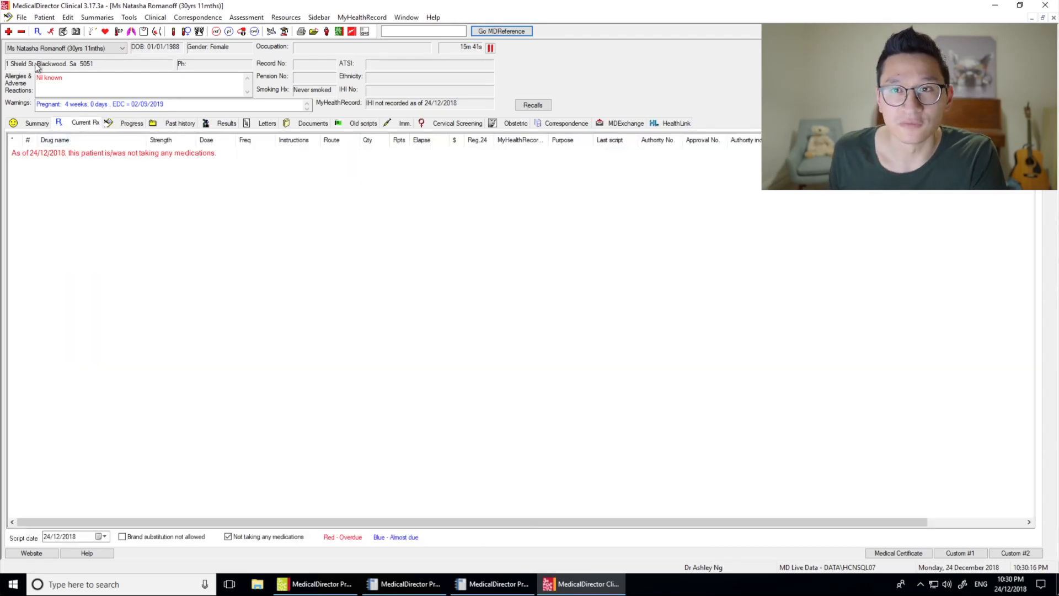
- Start a prescription for PERINDOPRIL AN TABLET 4mg in the current medications and proceed past the pregnancy warning
click(8, 31)
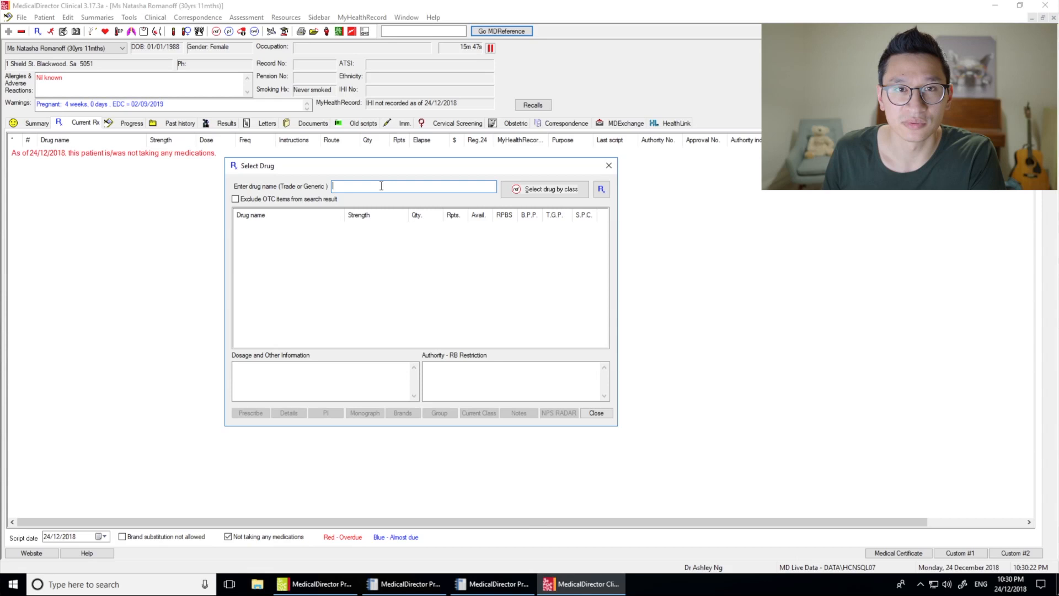
text(PERINDOPRIL)
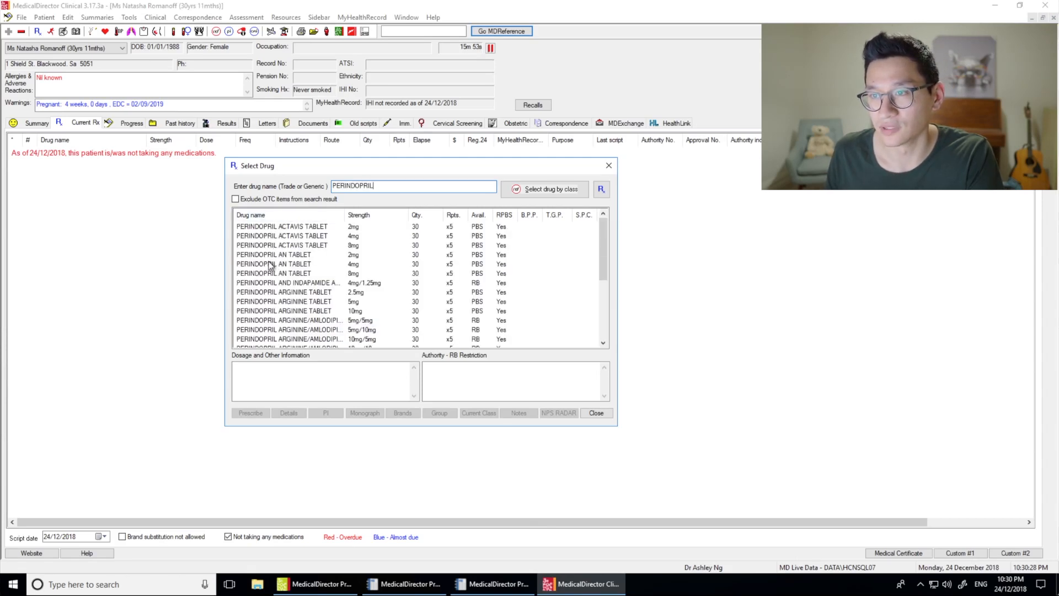
click(270, 264)
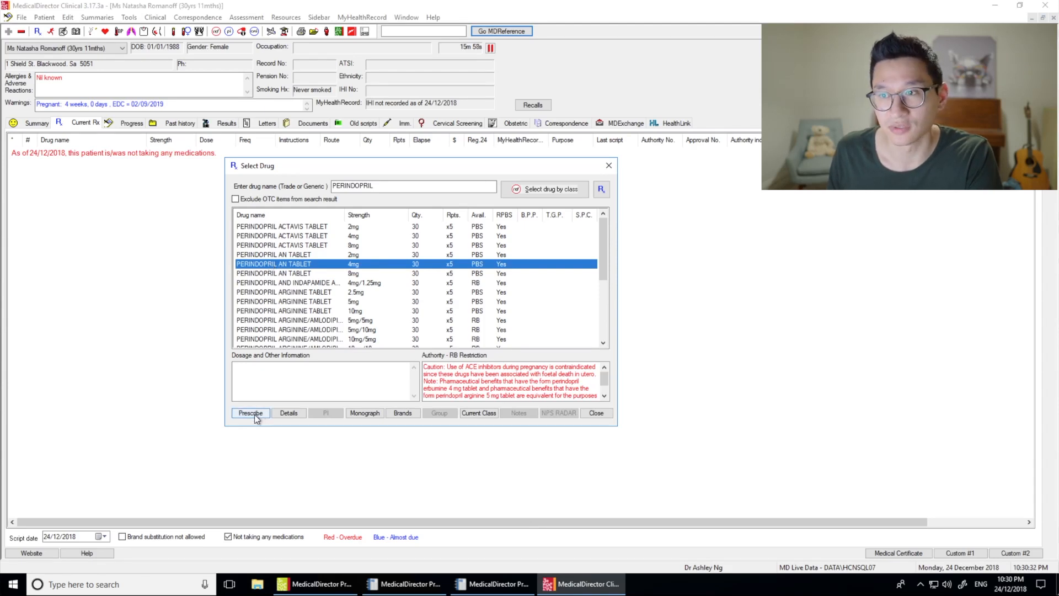
double_click(274, 263)
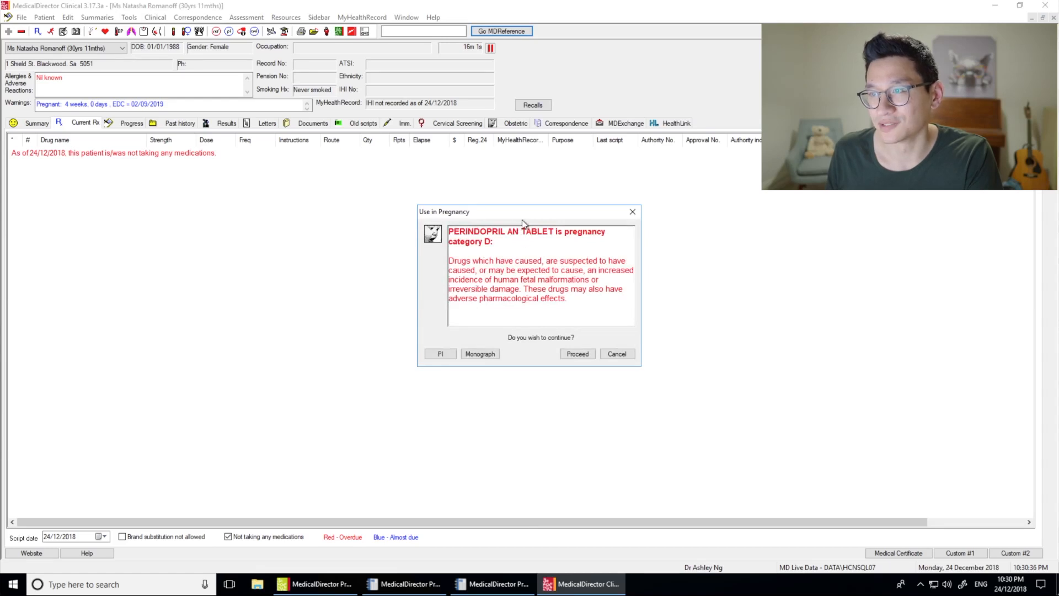
click(577, 354)
drag(476, 148, 441, 156)
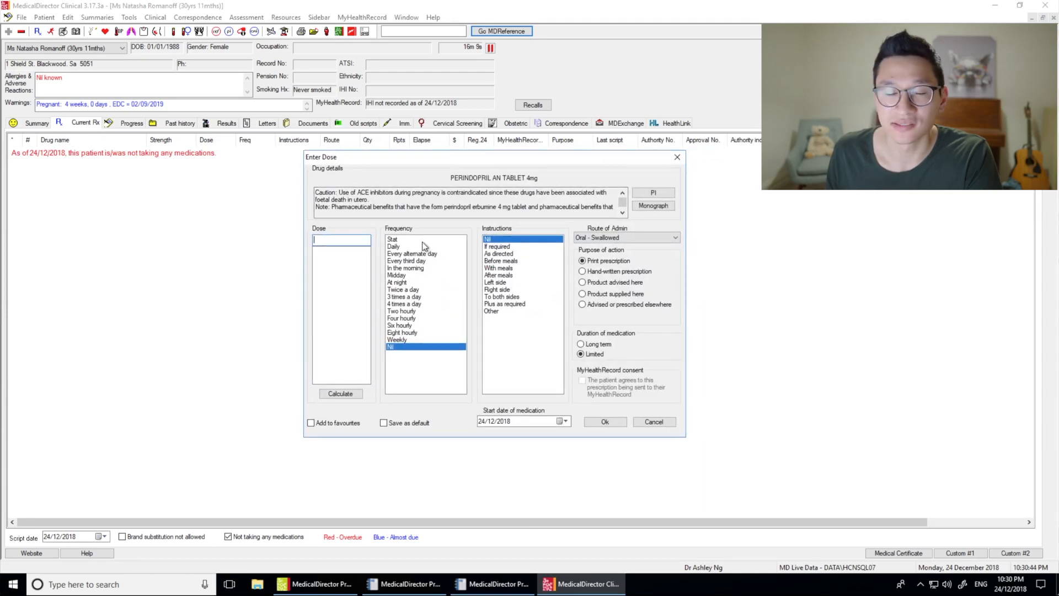
- Set the perindopril dose to 1 daily, save it as the default, and mark the medication as long term
text(1)
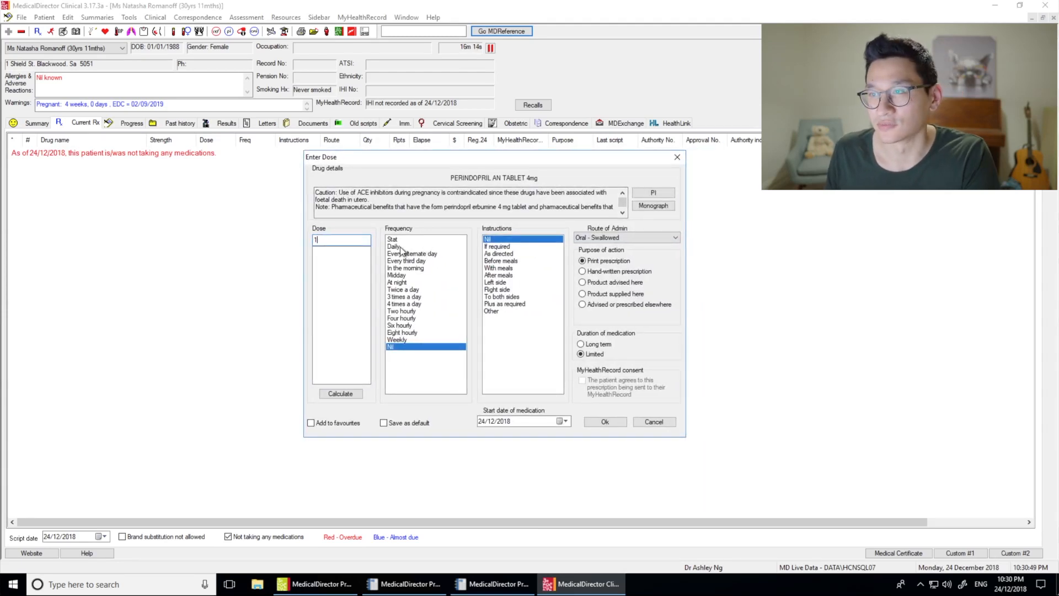
click(398, 247)
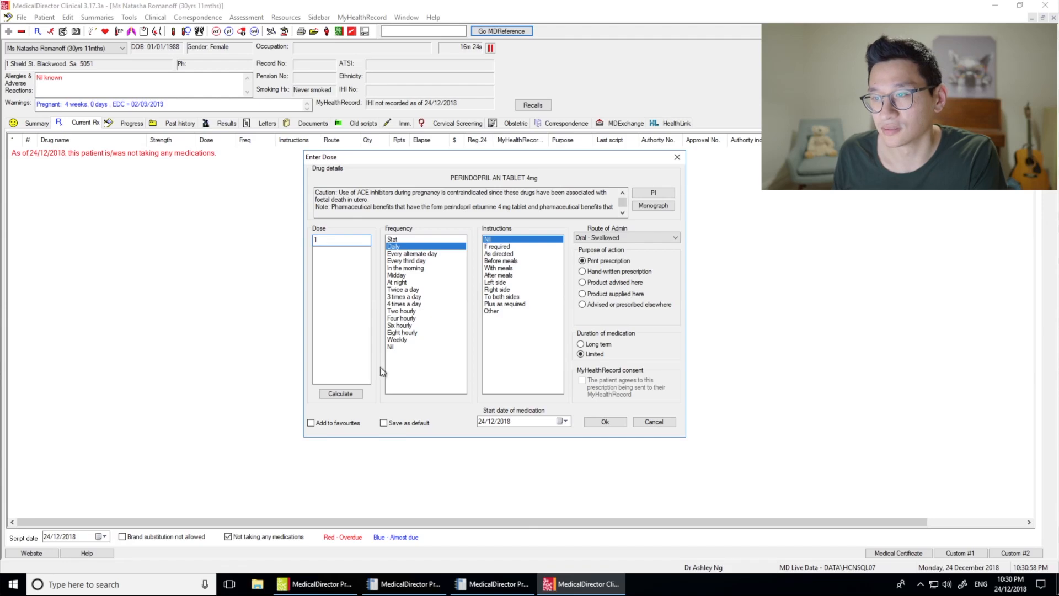
click(384, 424)
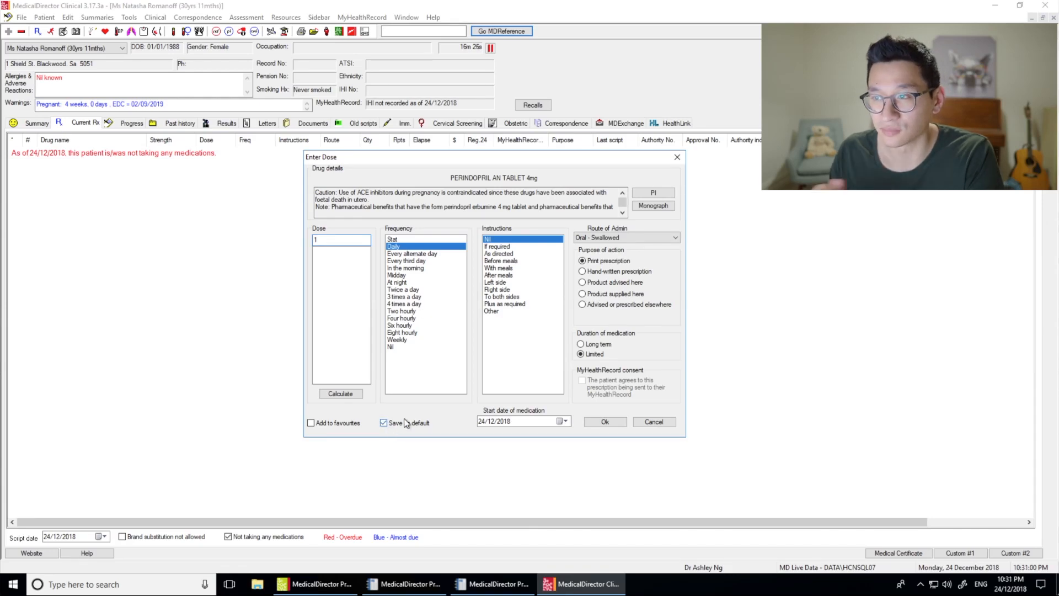
click(600, 344)
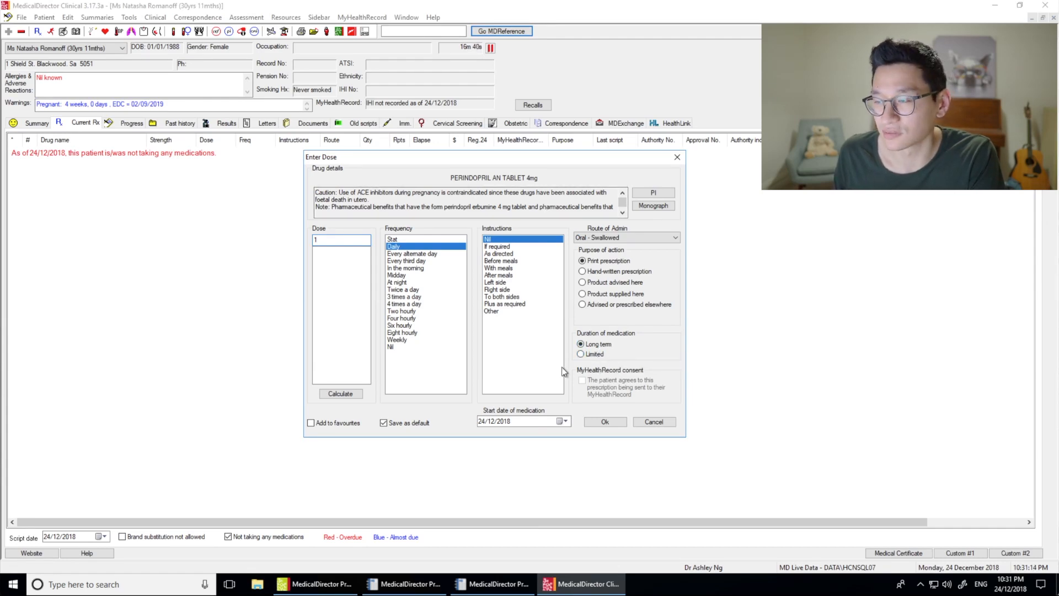
click(614, 422)
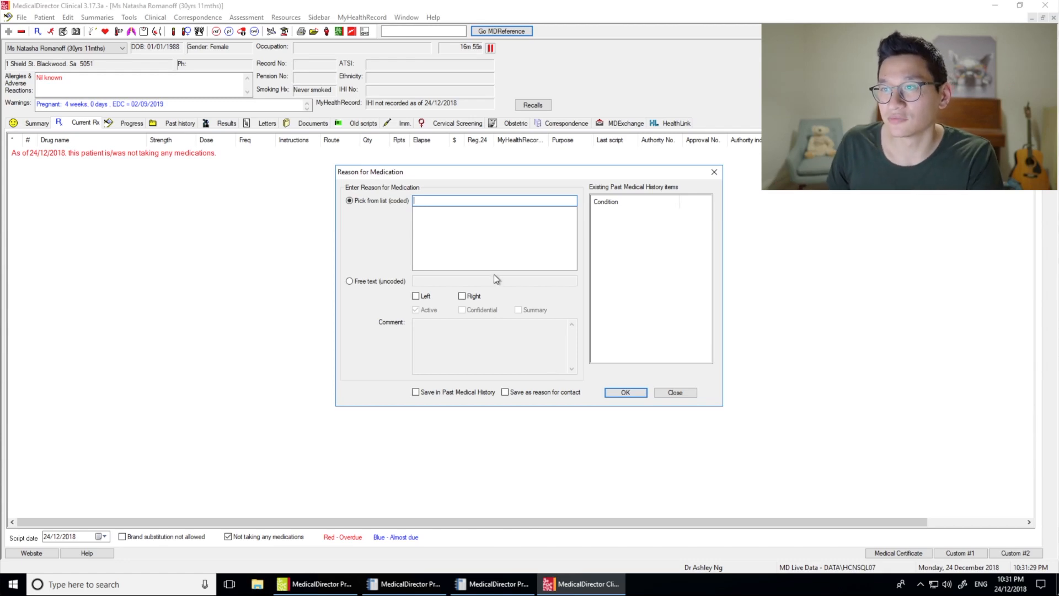
- Record Hypertension as the reason for medication, saving it in past medical history, as reason for contact and in the summary, and finish prescribing
text(hyper)
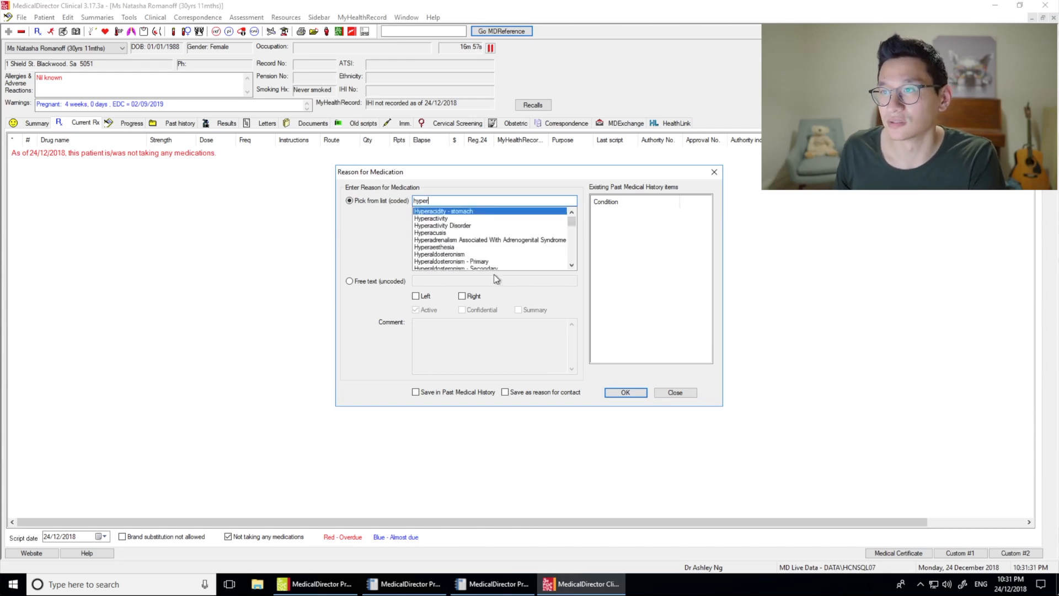
text(tension)
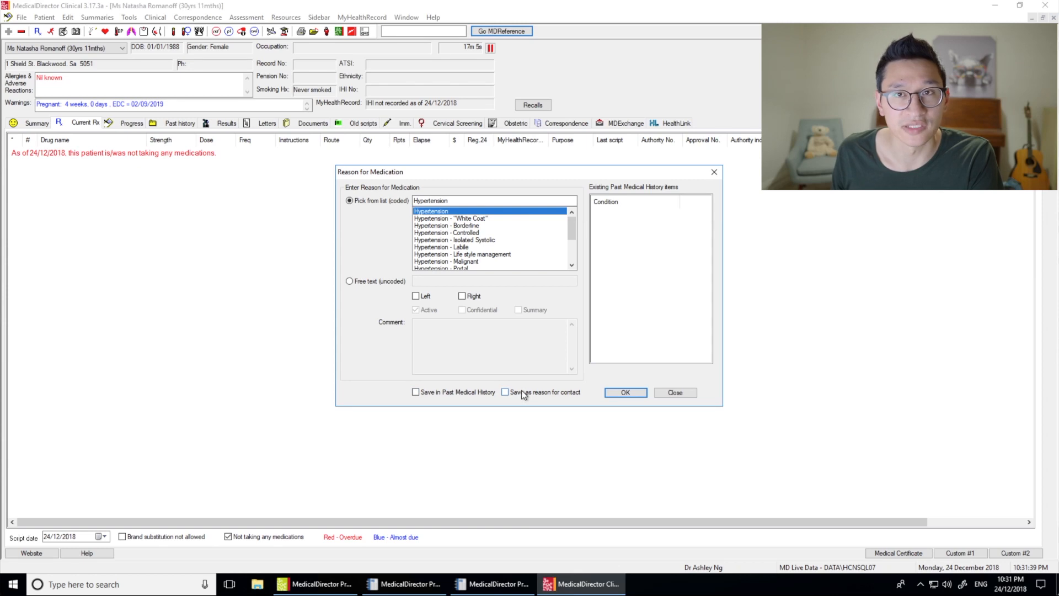
click(472, 393)
click(544, 393)
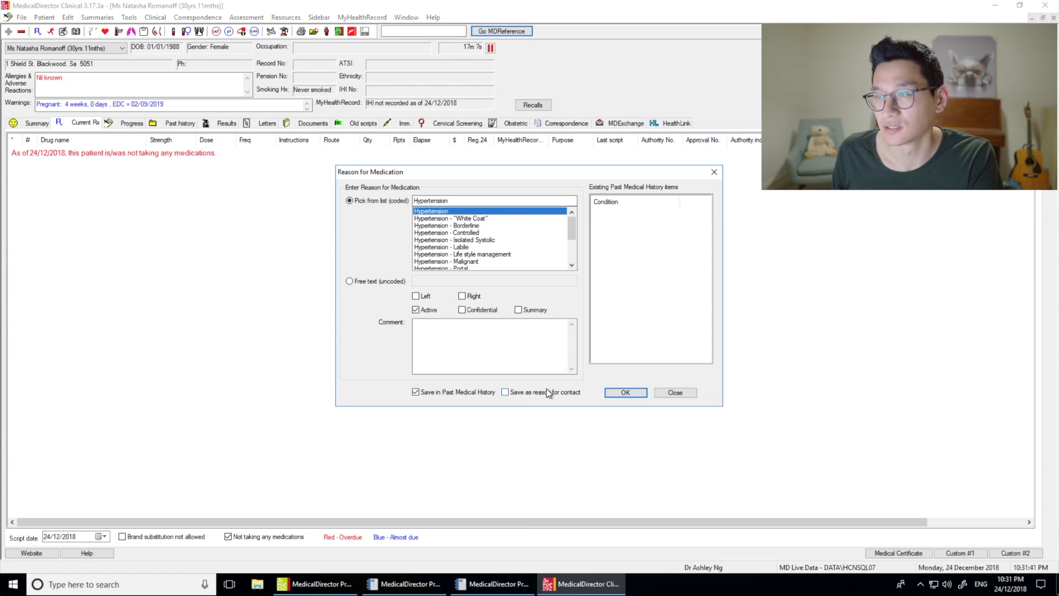
click(537, 312)
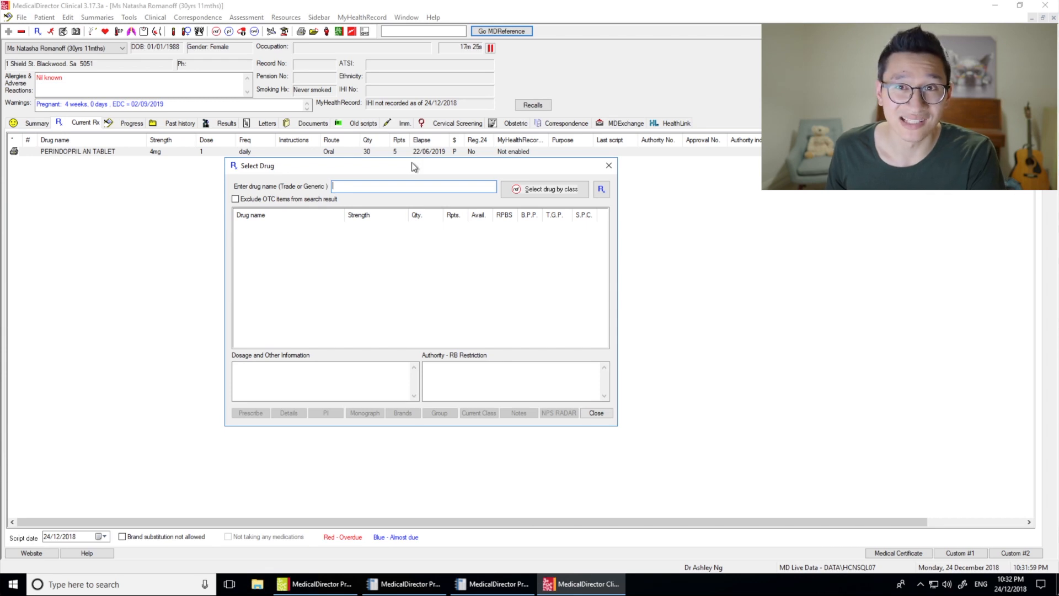
click(596, 413)
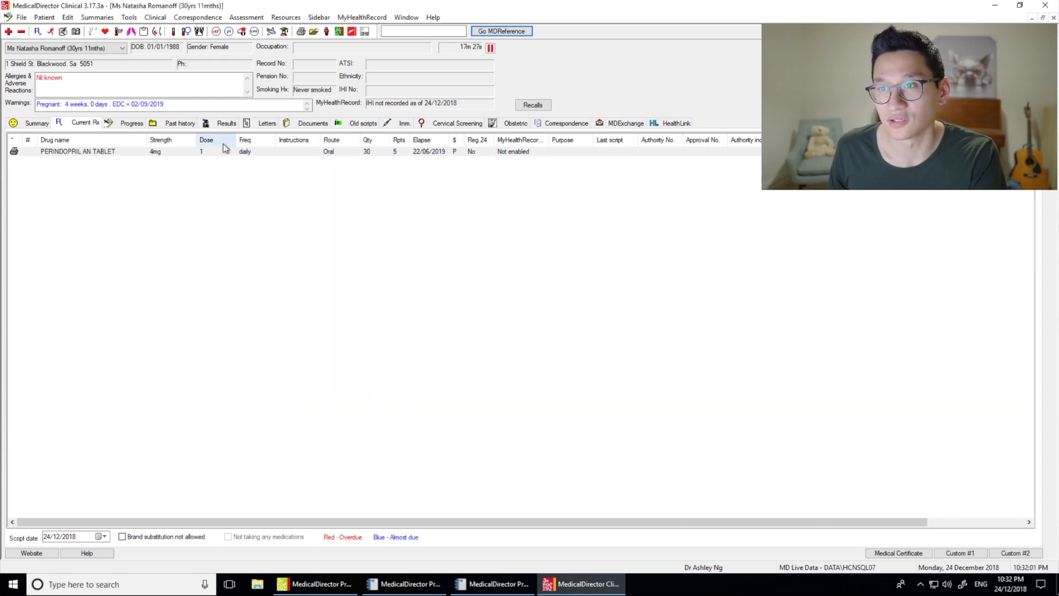